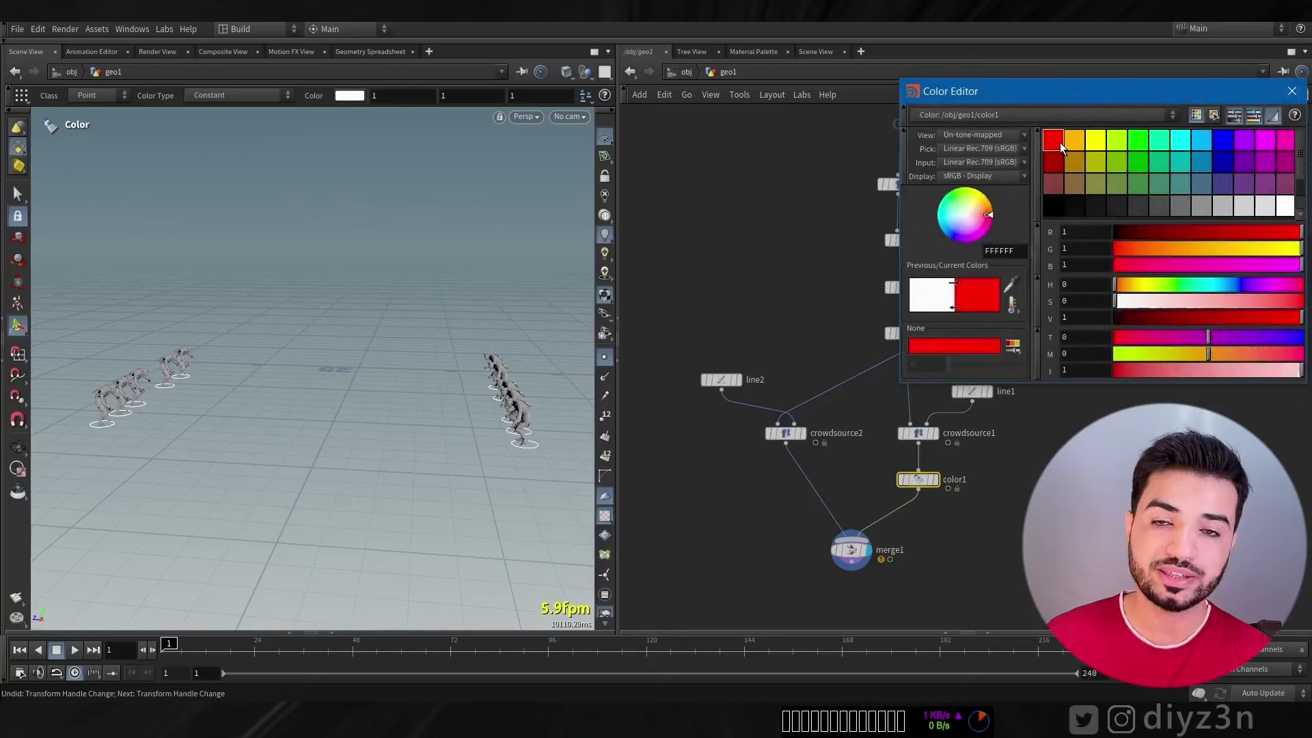
- Copy color1 as color2 on the crowdsource2 branch and set its colour to blue
{"action": "left_click_drag", "start_coordinate": [943, 479], "coordinate": [793, 481], "text": "alt"}
{"action": "left_click", "coordinate": [1101, 224]}
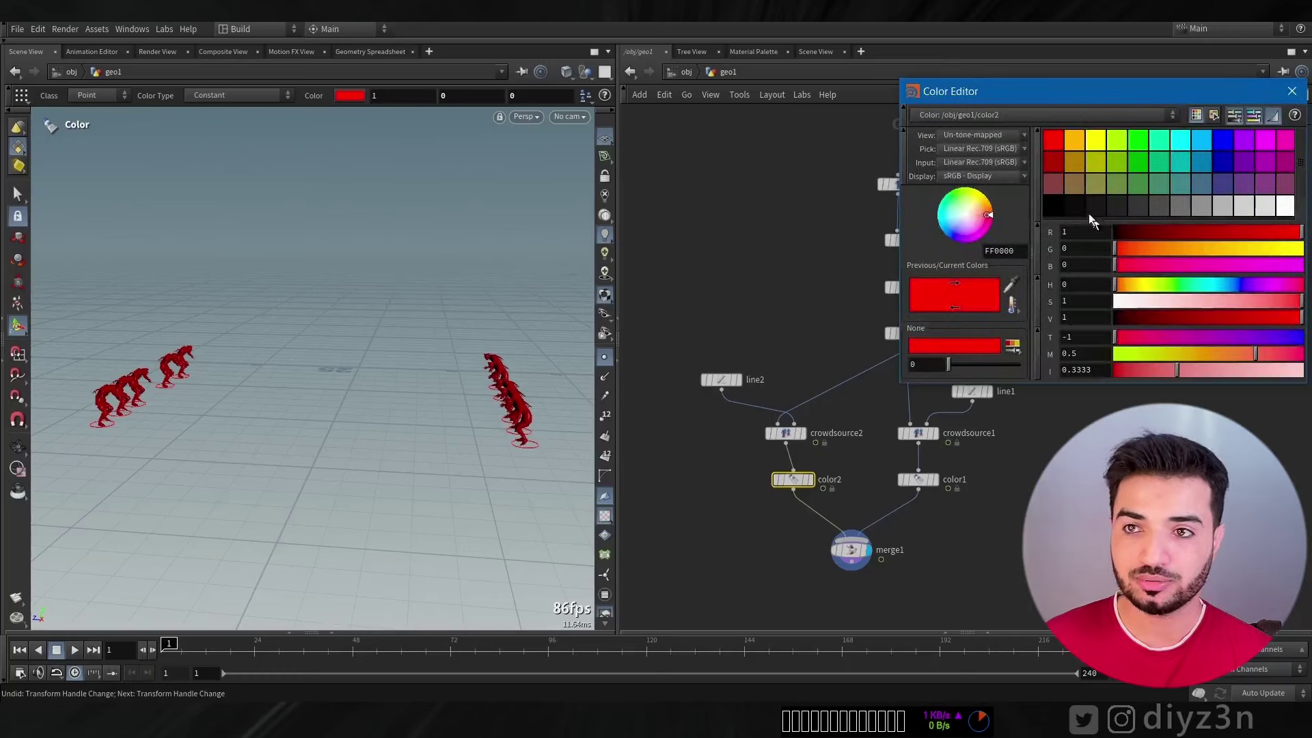
{"action": "left_click", "coordinate": [1233, 146]}
{"action": "left_click_drag", "start_coordinate": [417, 408], "coordinate": [304, 454], "text": "alt"}
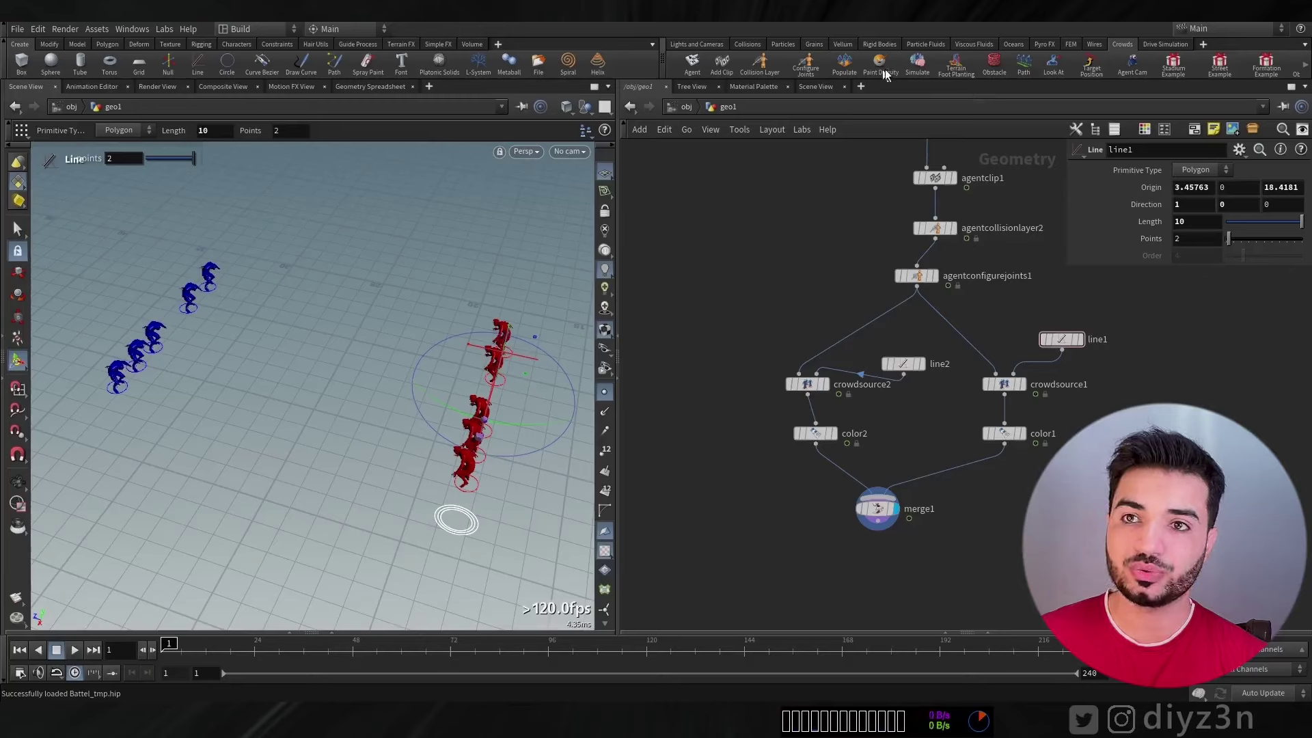
- Build a crowd simulation from the Simulate tool with Fight, idl and ragdoll states added
{"action": "left_click", "coordinate": [919, 63]}
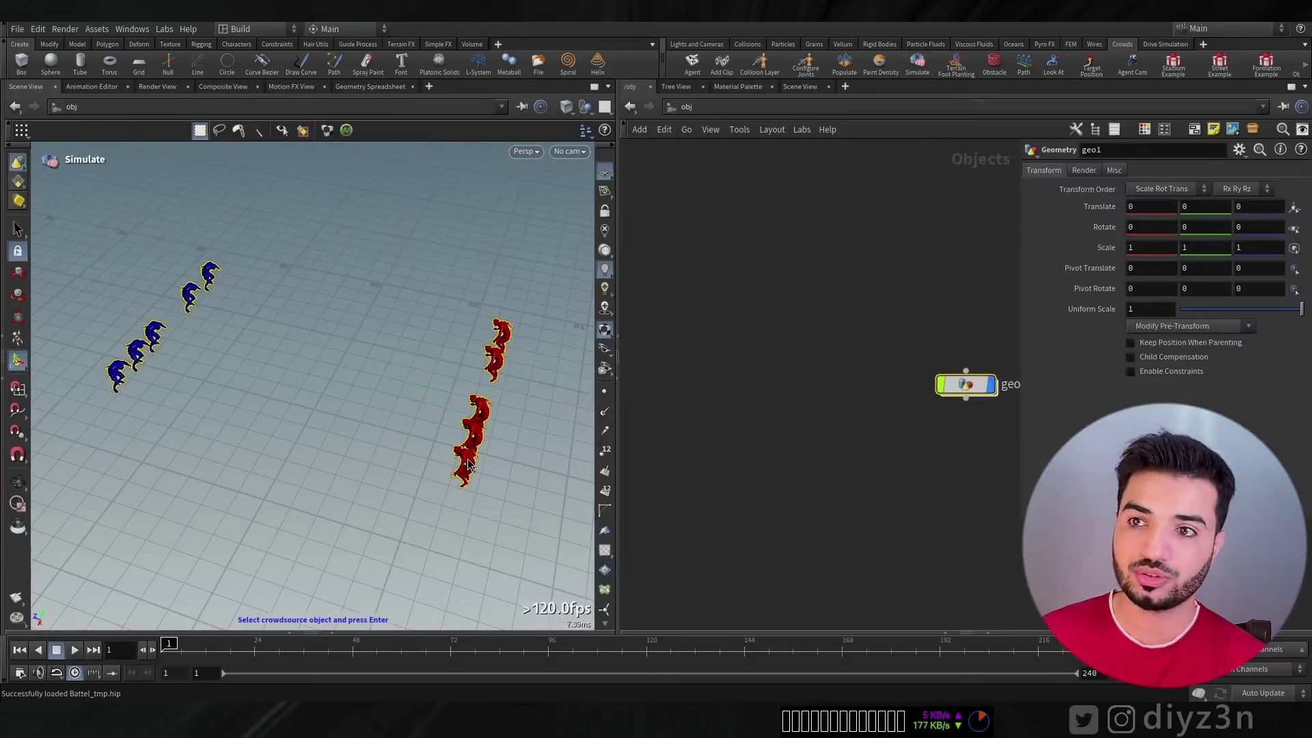
{"action": "key", "text": "Return"}
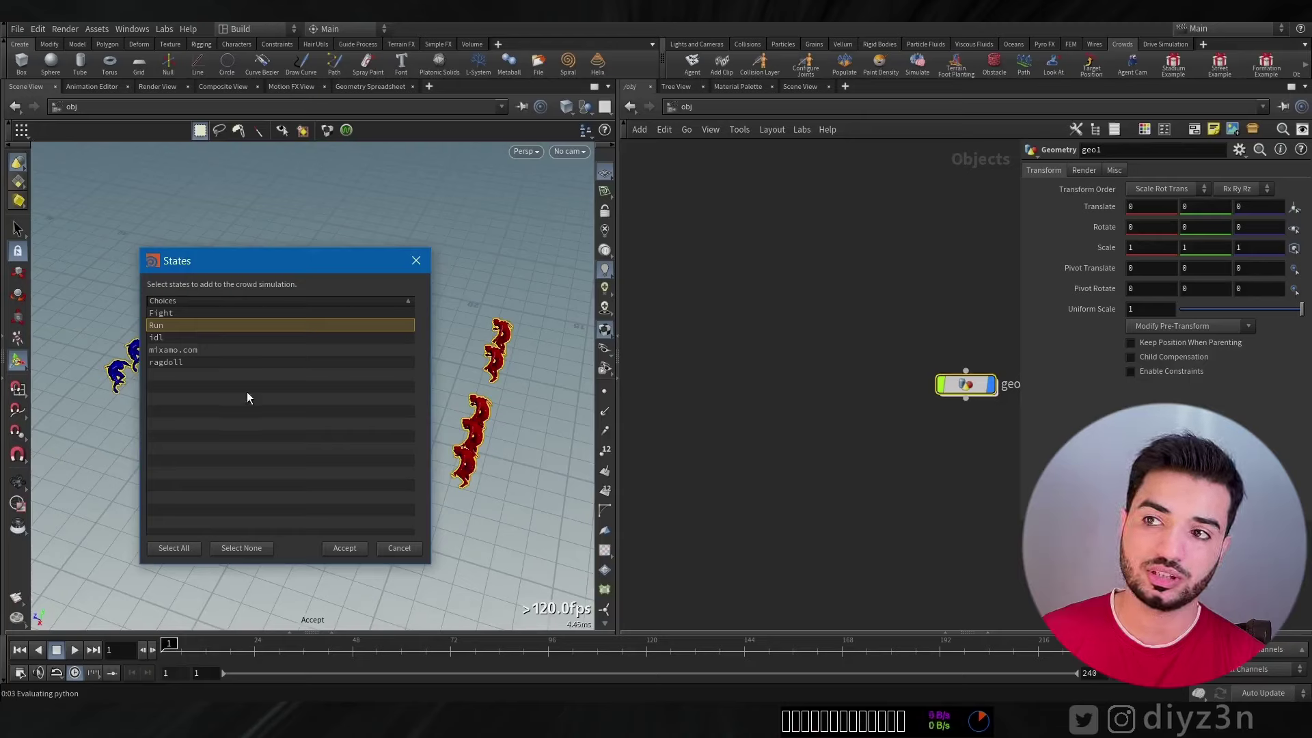
{"action": "left_click", "coordinate": [166, 315], "text": "ctrl"}
{"action": "left_click", "coordinate": [165, 339], "text": "ctrl"}
{"action": "left_click", "coordinate": [169, 362], "text": "ctrl"}
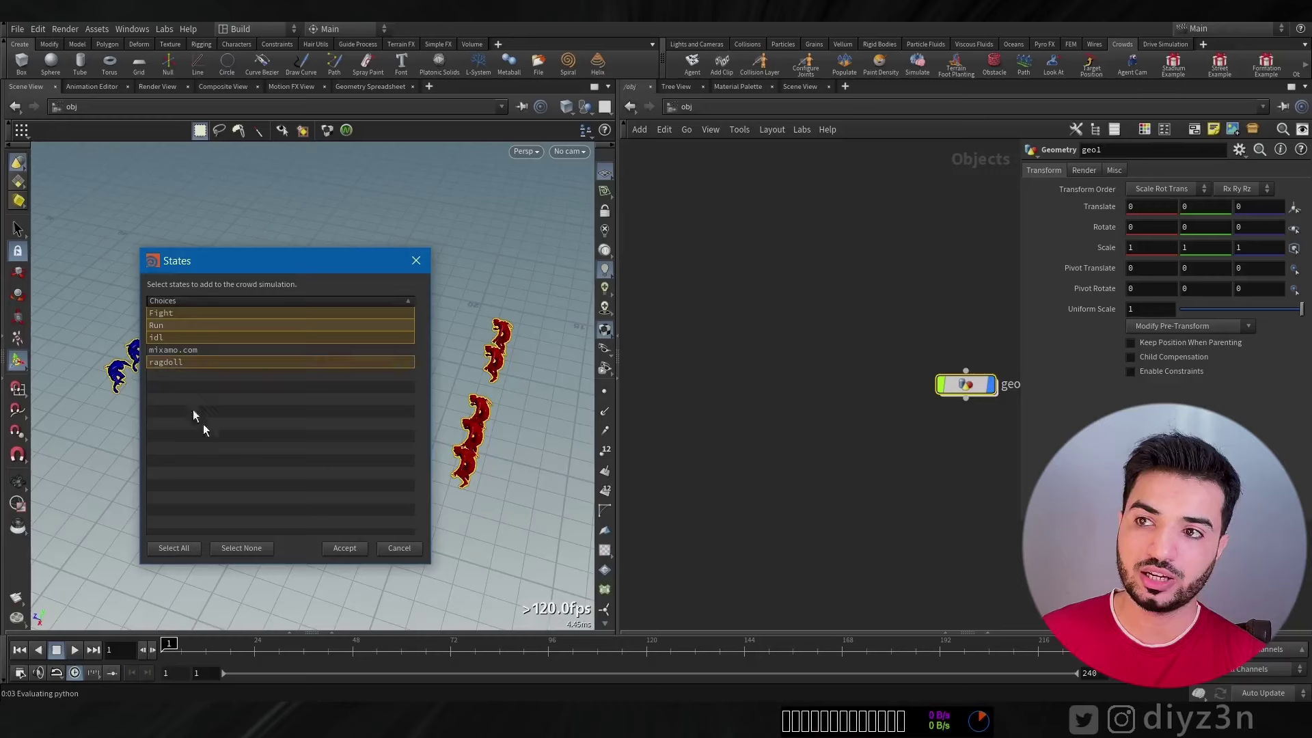
{"action": "left_click", "coordinate": [340, 550]}
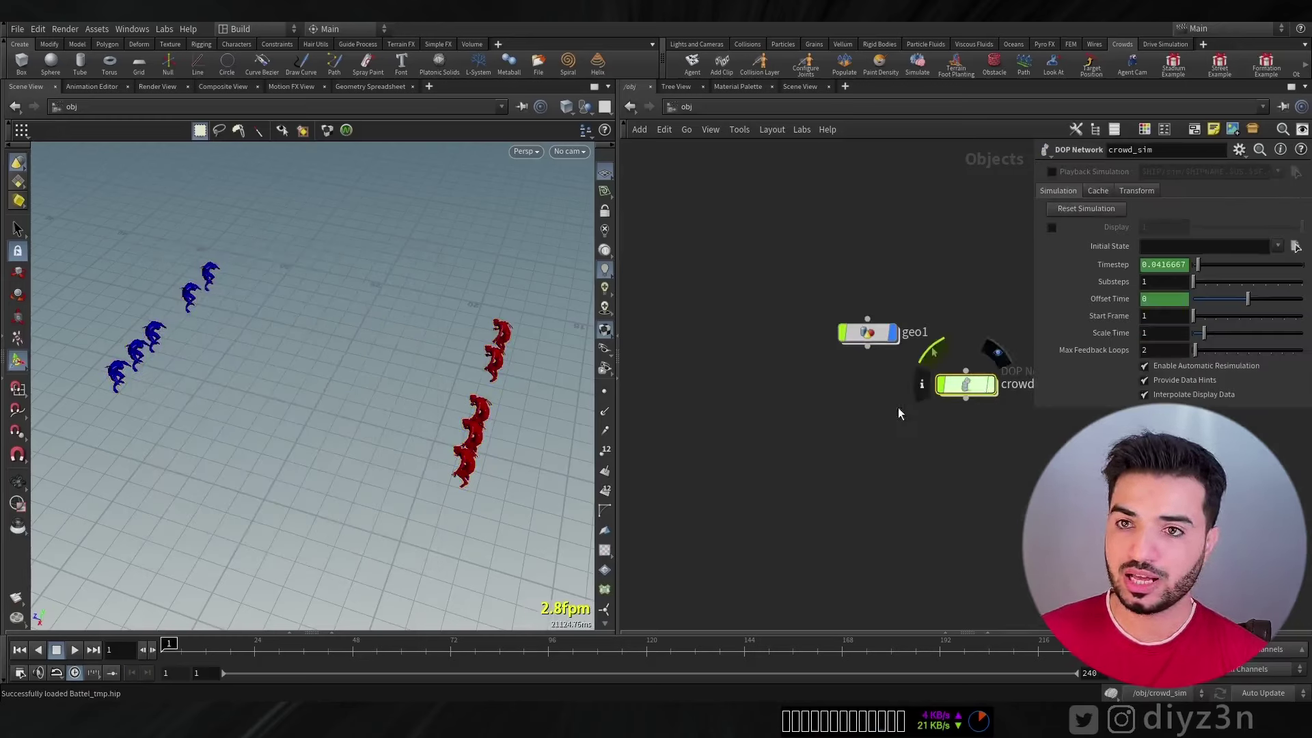
- Enter crowd_sim, play and rewind the simulation, and select the Fight state node
{"action": "double_click", "coordinate": [811, 427]}
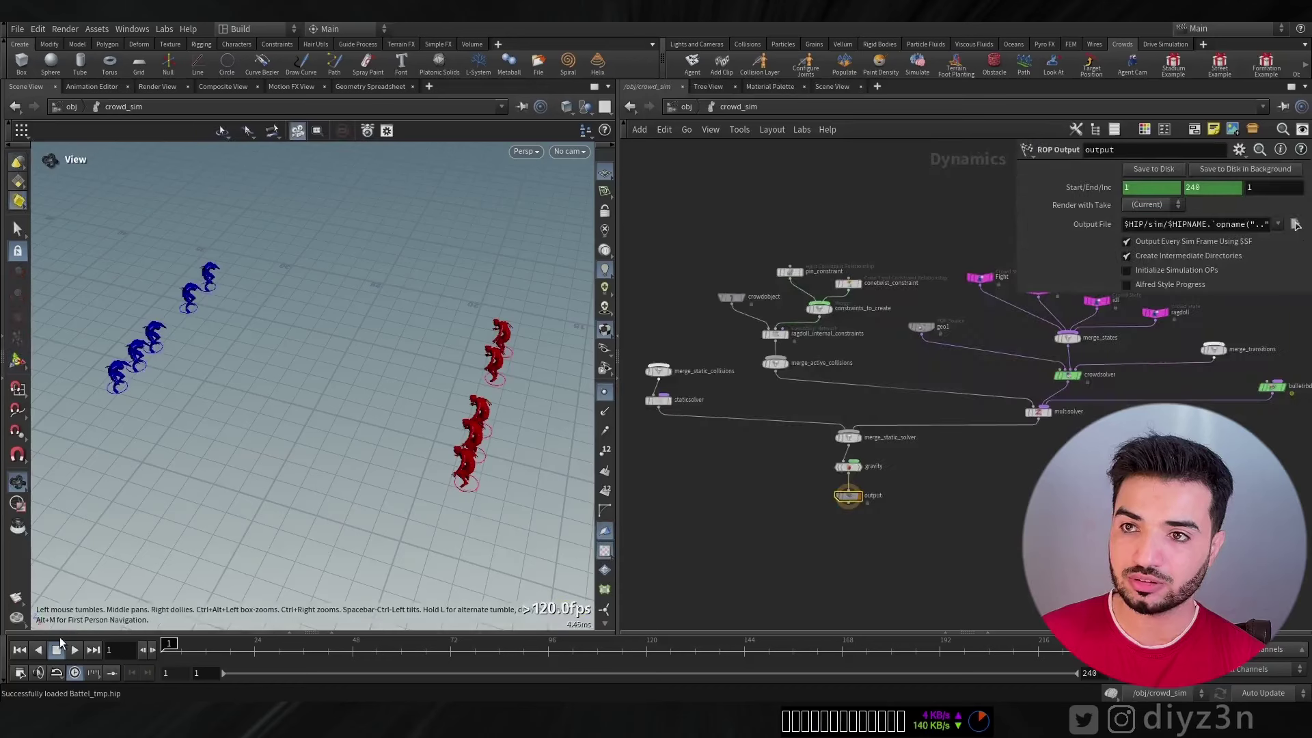
{"action": "left_click", "coordinate": [73, 650]}
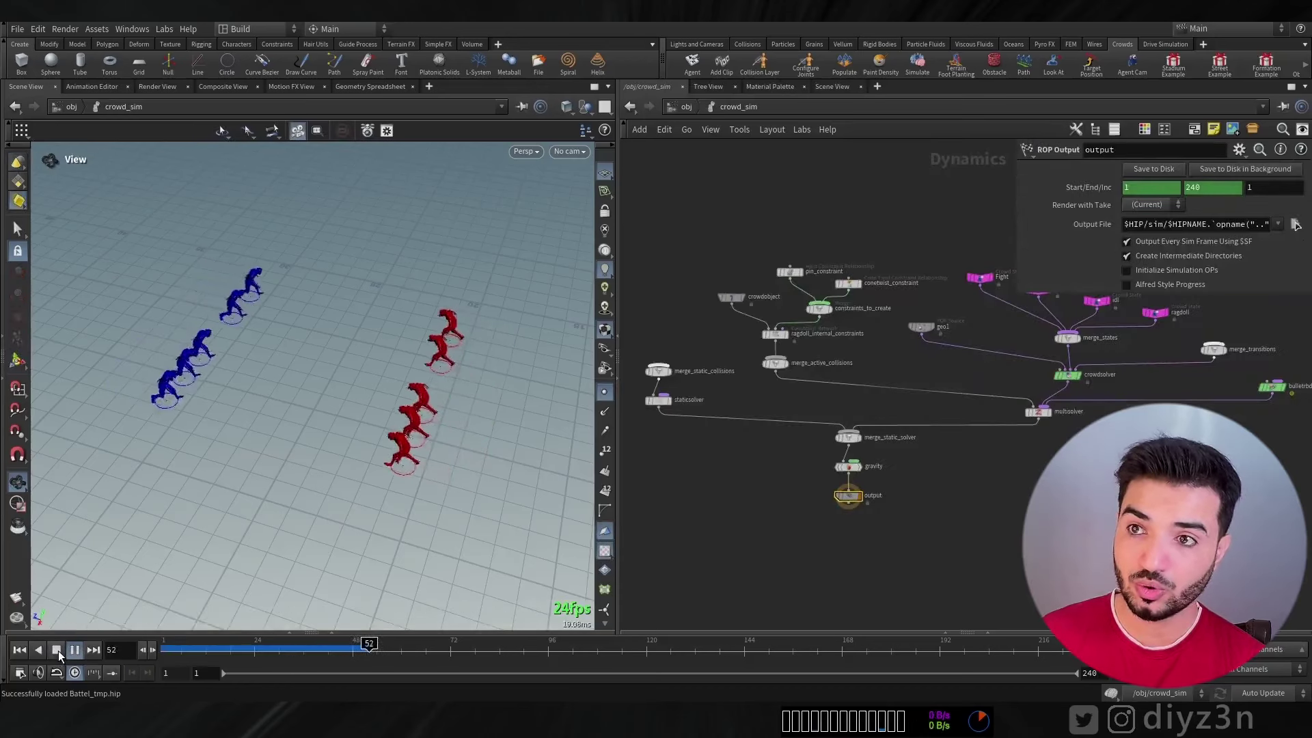
{"action": "left_click", "coordinate": [57, 650]}
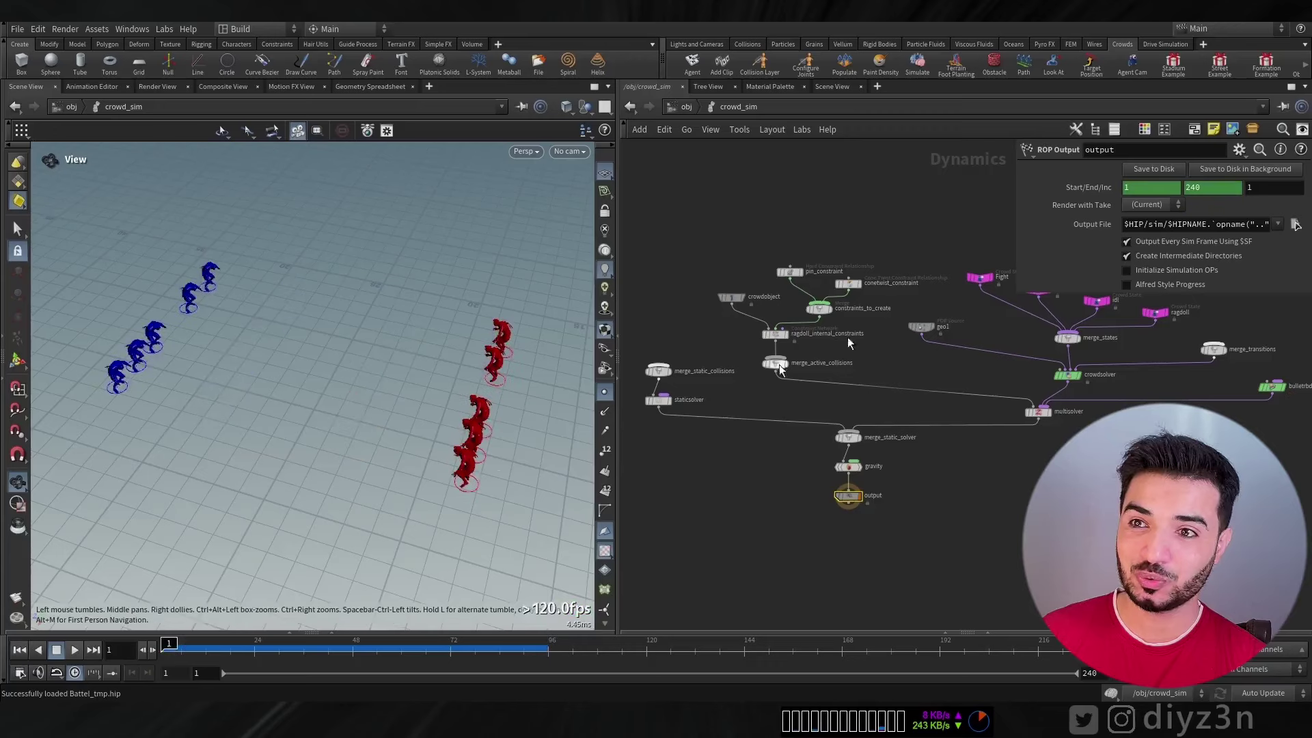
{"action": "middle_click_drag", "start_coordinate": [929, 244], "coordinate": [742, 292]}
{"action": "left_click", "coordinate": [789, 347]}
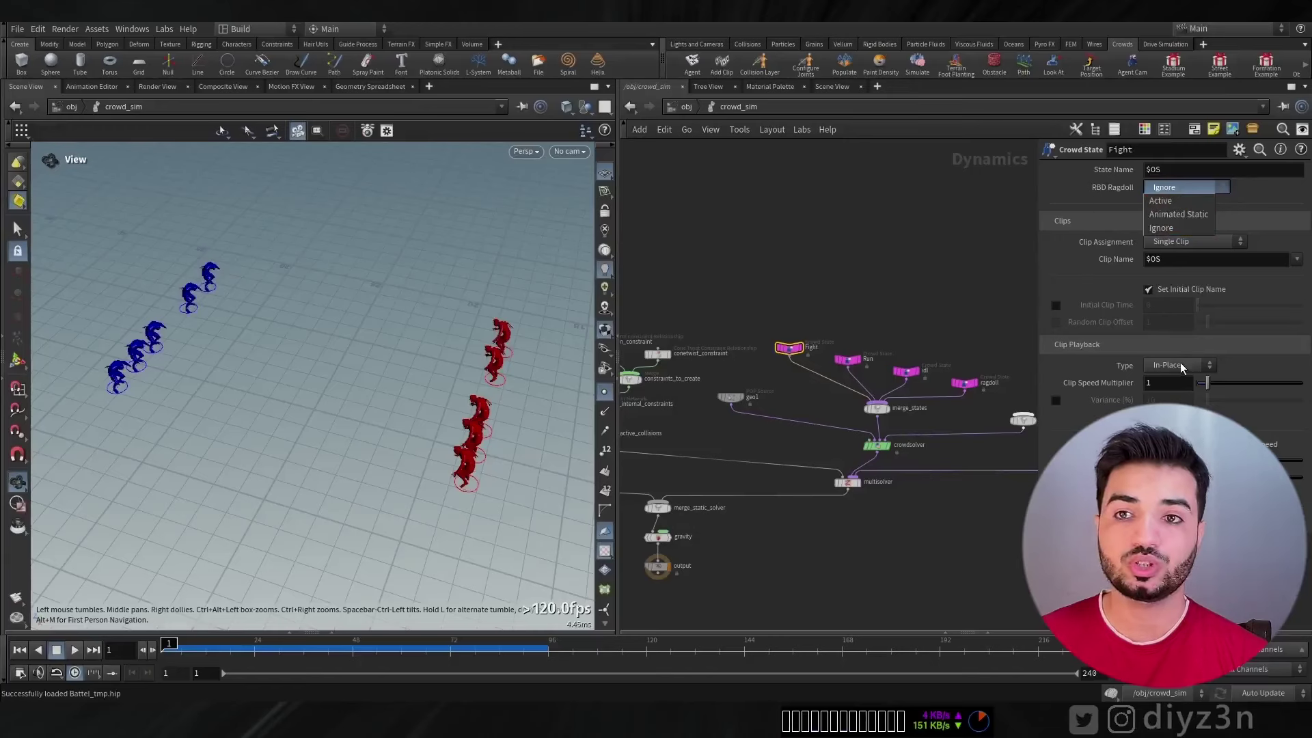
- Set Clip Playback Type to Locomotive on the Fight, Run and idl states, then test playback
{"action": "left_click", "coordinate": [1181, 366]}
{"action": "left_click", "coordinate": [1181, 366]}
{"action": "left_click", "coordinate": [1171, 386]}
{"action": "left_click", "coordinate": [847, 362]}
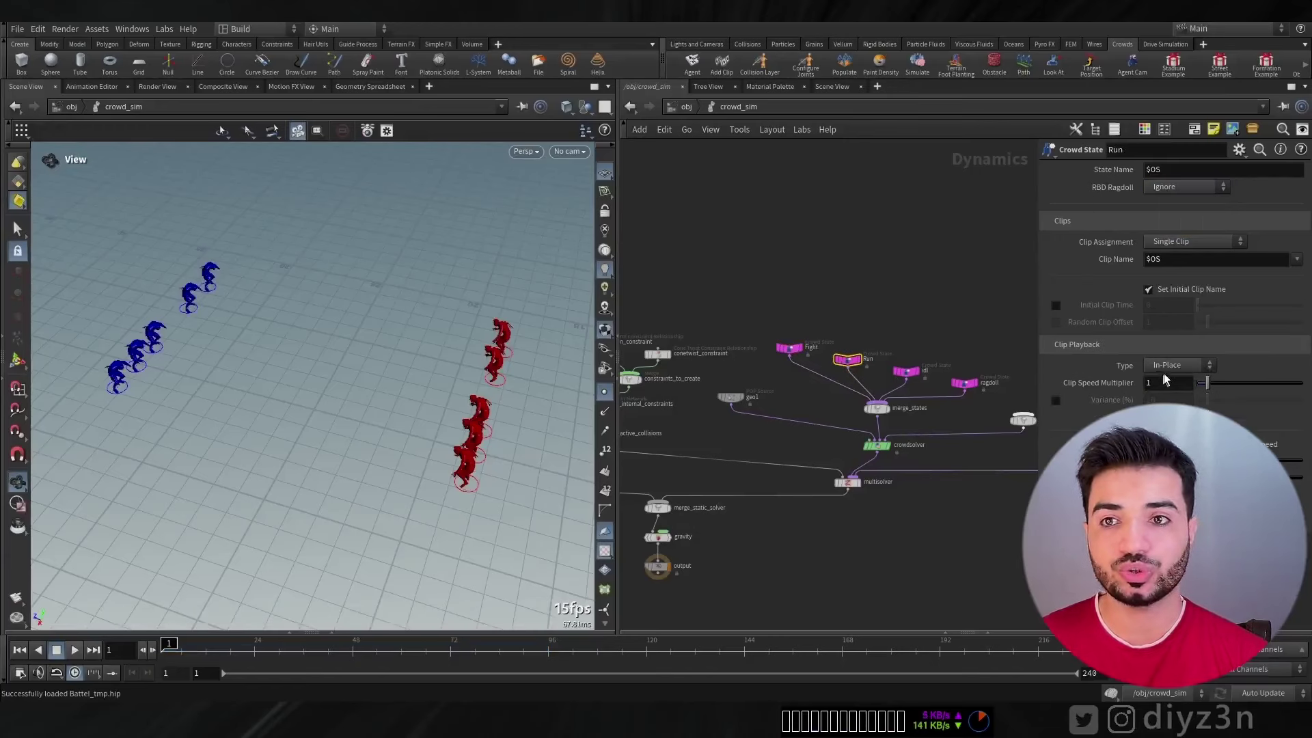
{"action": "left_click", "coordinate": [1171, 393]}
{"action": "left_click", "coordinate": [906, 371]}
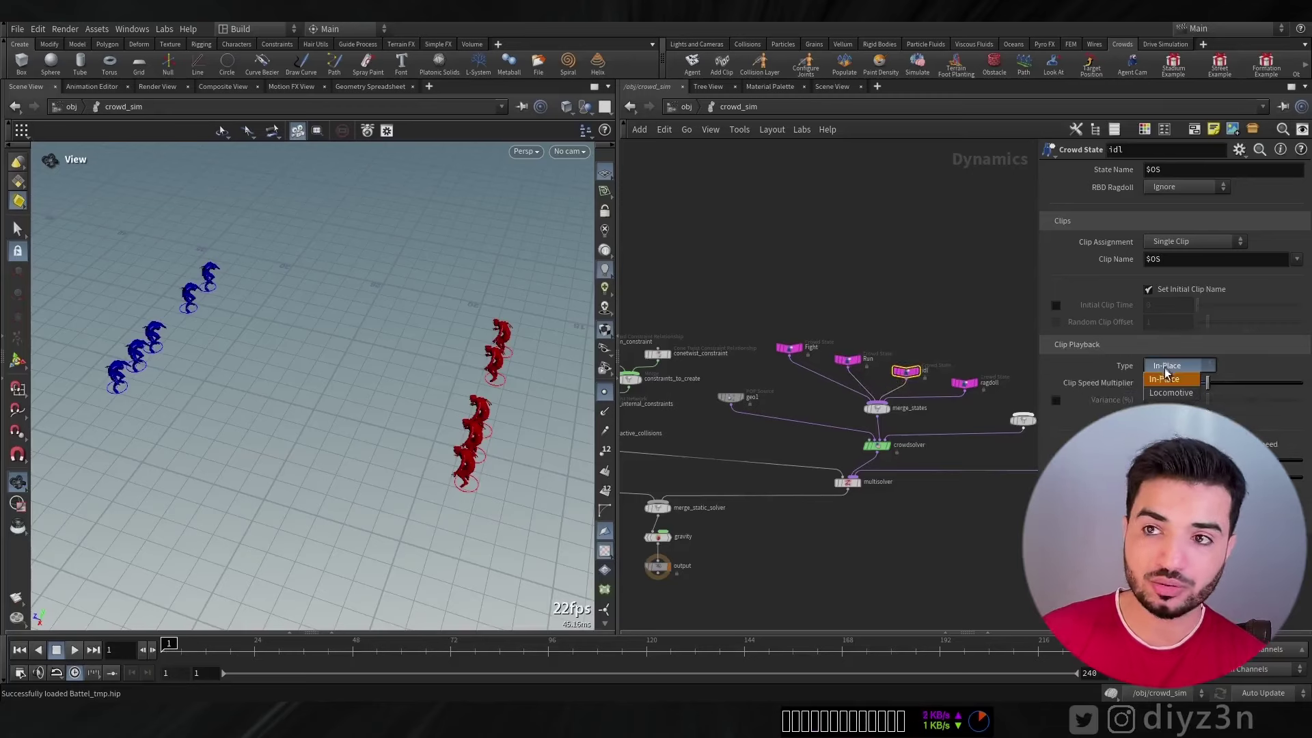
{"action": "left_click", "coordinate": [1172, 393]}
{"action": "left_click", "coordinate": [75, 650]}
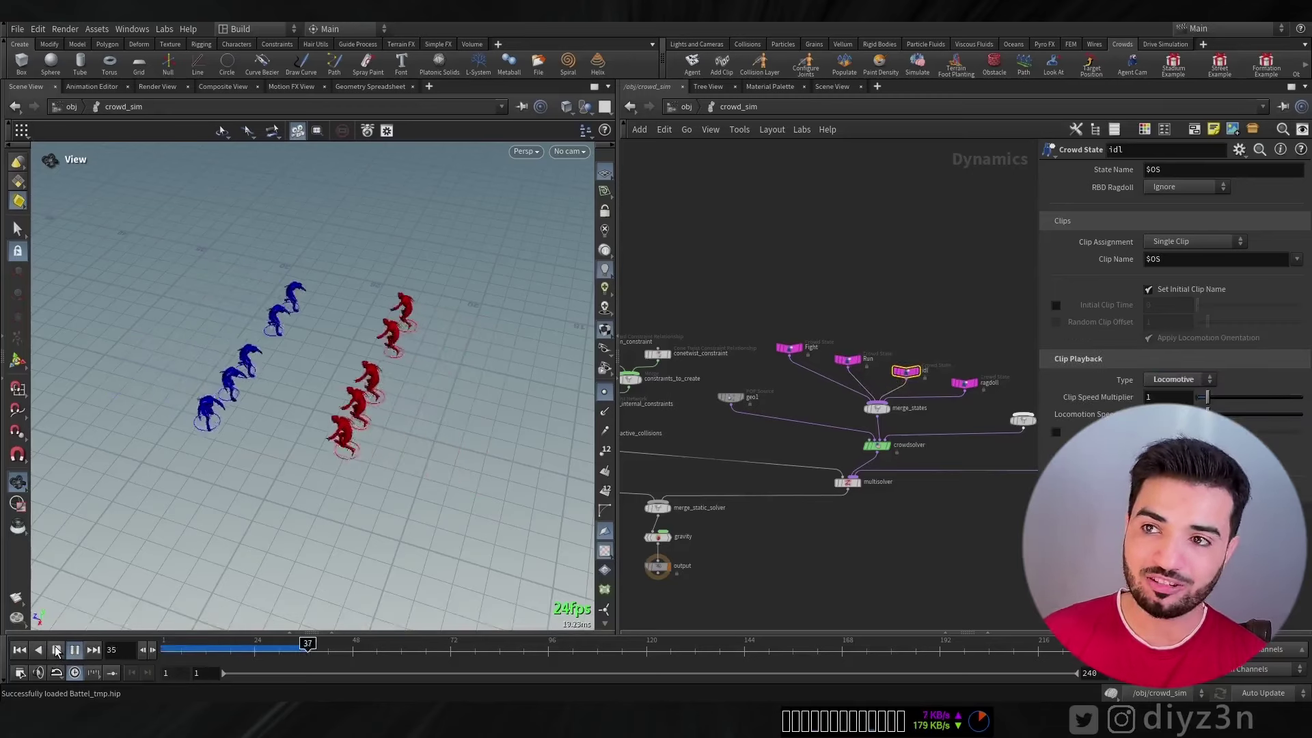
{"action": "left_click", "coordinate": [19, 651]}
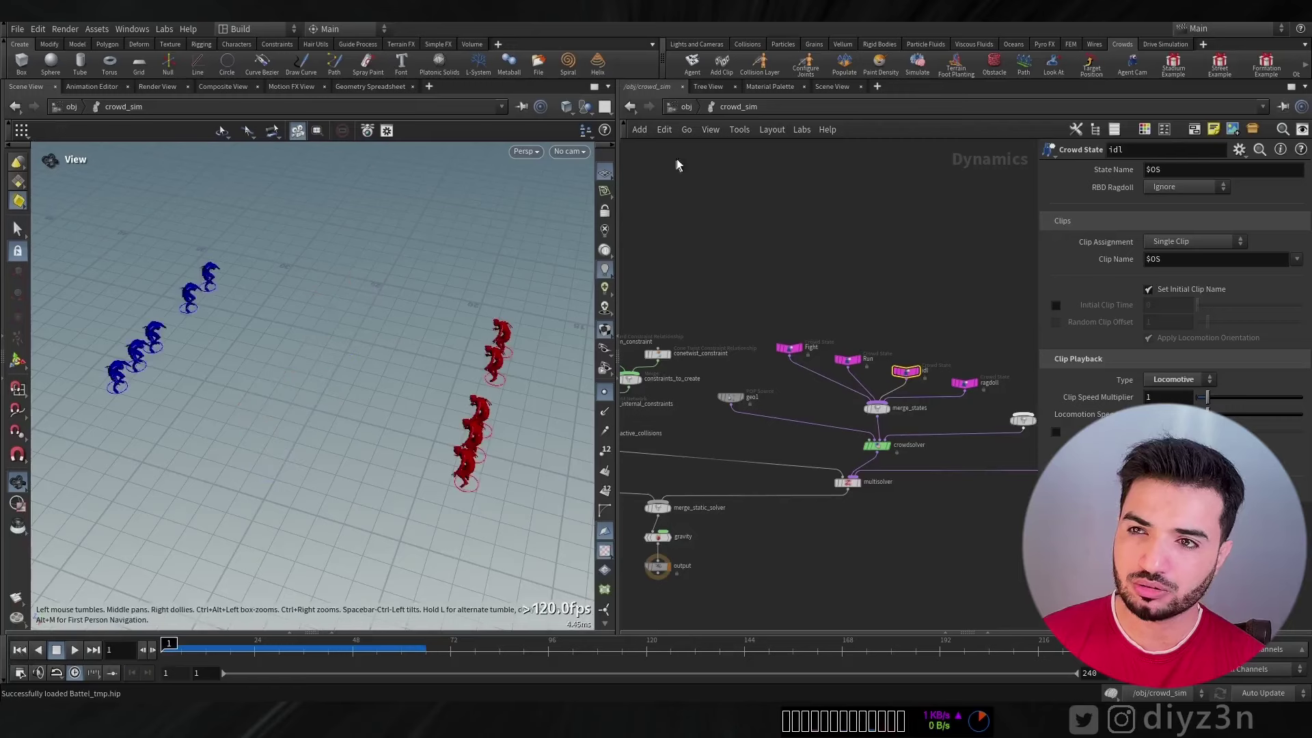
- In geo1, set crowdsource2's Initial State to idl and replay the simulation from frame 1
{"action": "left_click", "coordinate": [686, 108]}
{"action": "double_click", "coordinate": [868, 333]}
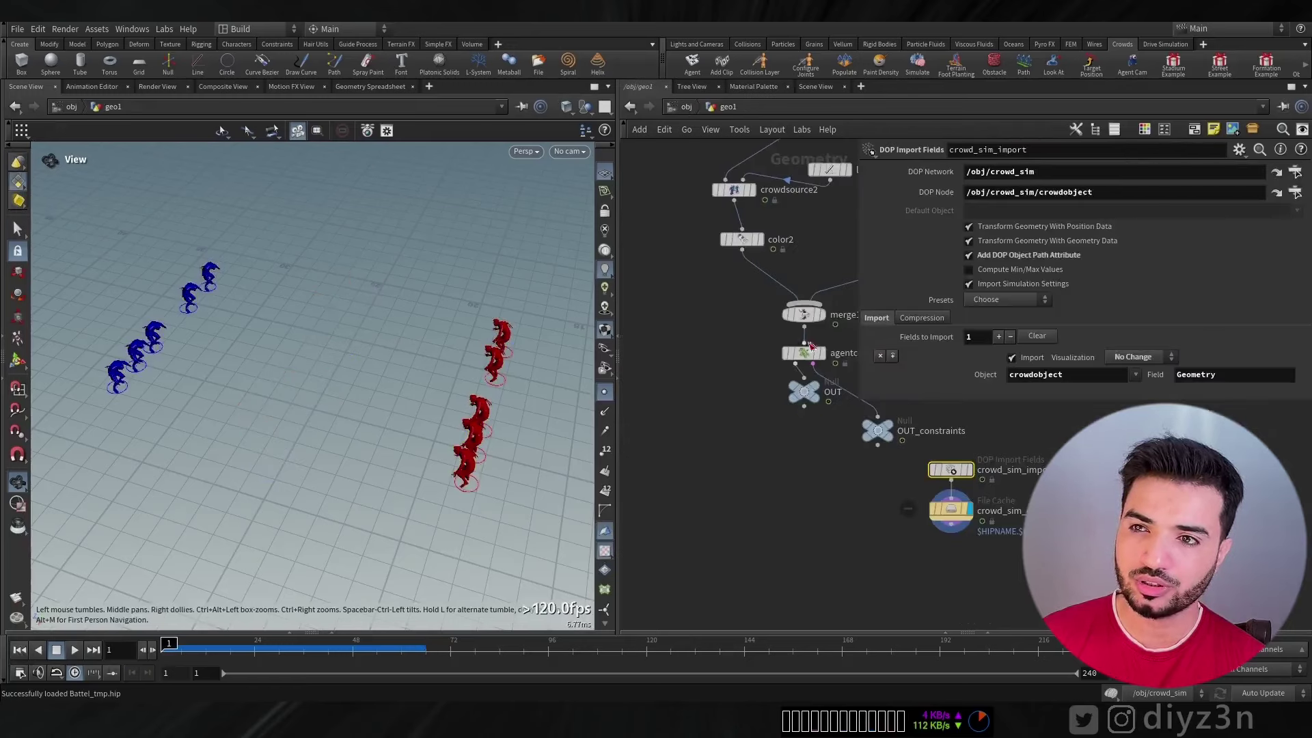
{"action": "middle_click_drag", "start_coordinate": [771, 357], "coordinate": [688, 532]}
{"action": "left_click", "coordinate": [646, 365]}
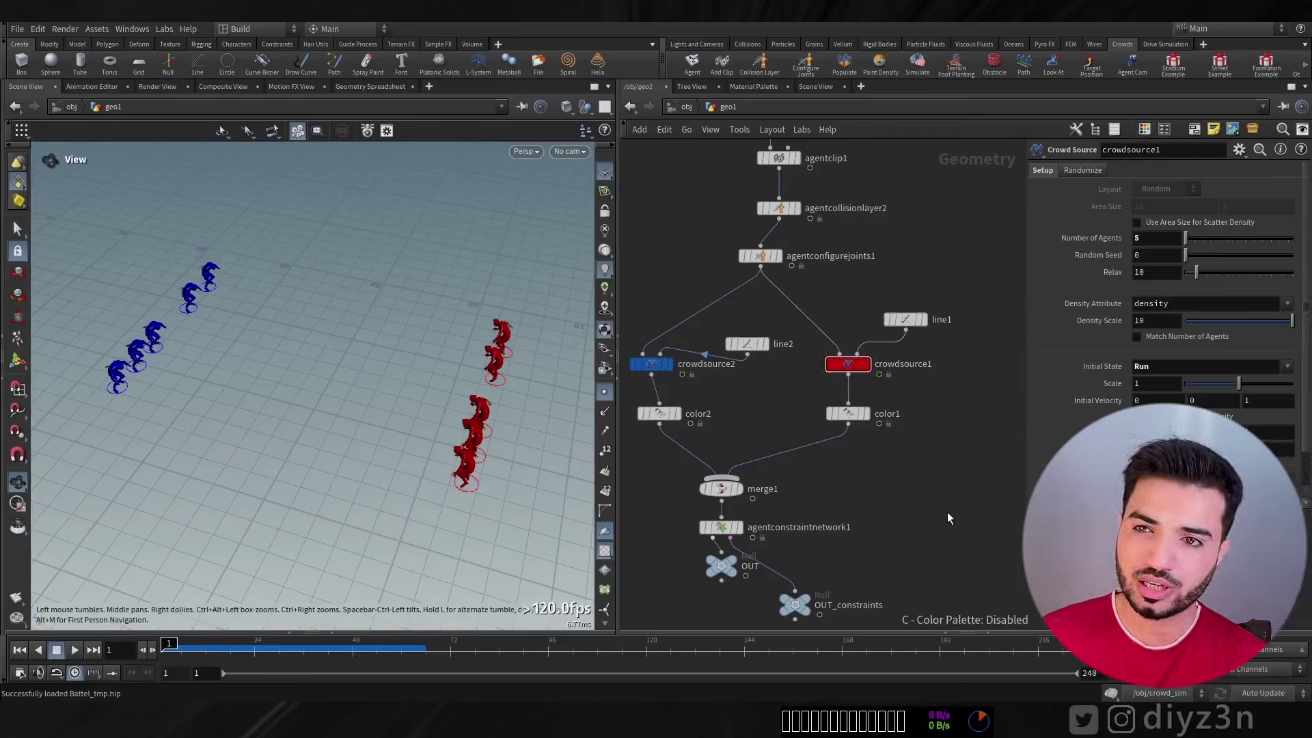
{"action": "mouse_move", "coordinate": [849, 365]}
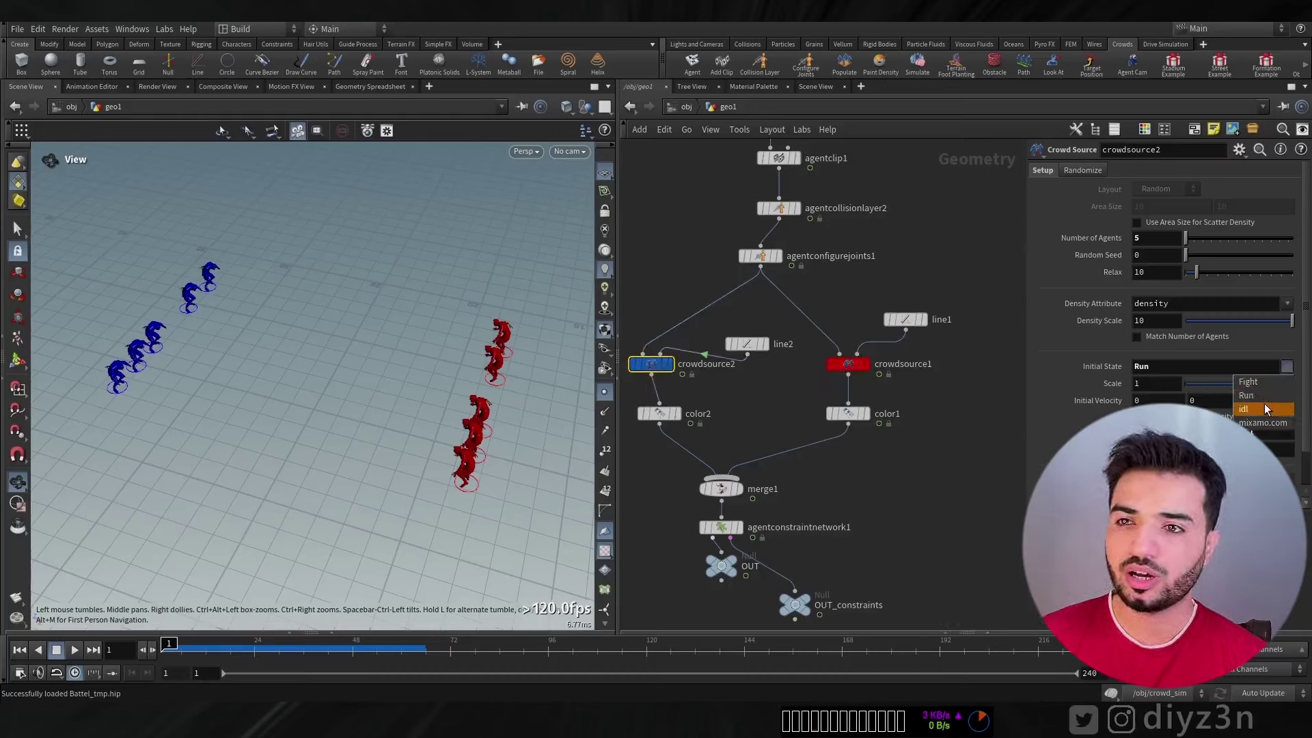
{"action": "left_click", "coordinate": [1265, 409]}
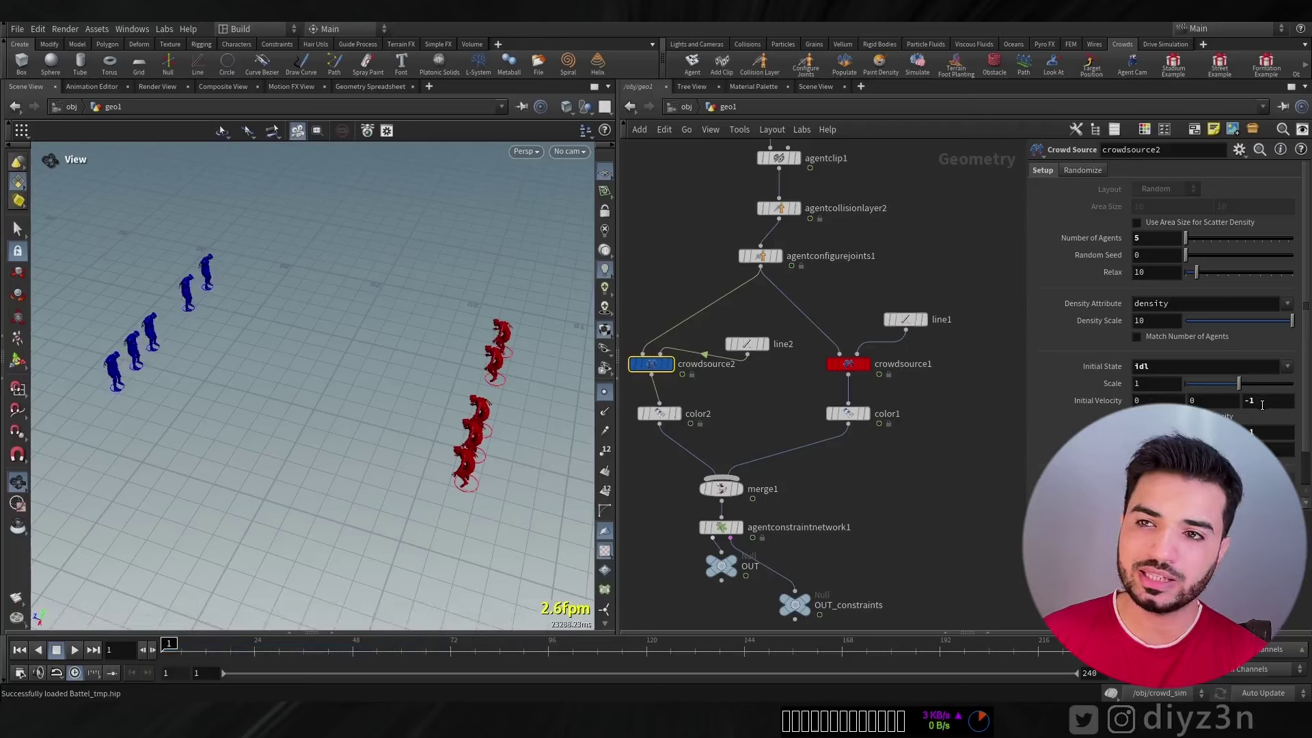
{"action": "left_click", "coordinate": [74, 650]}
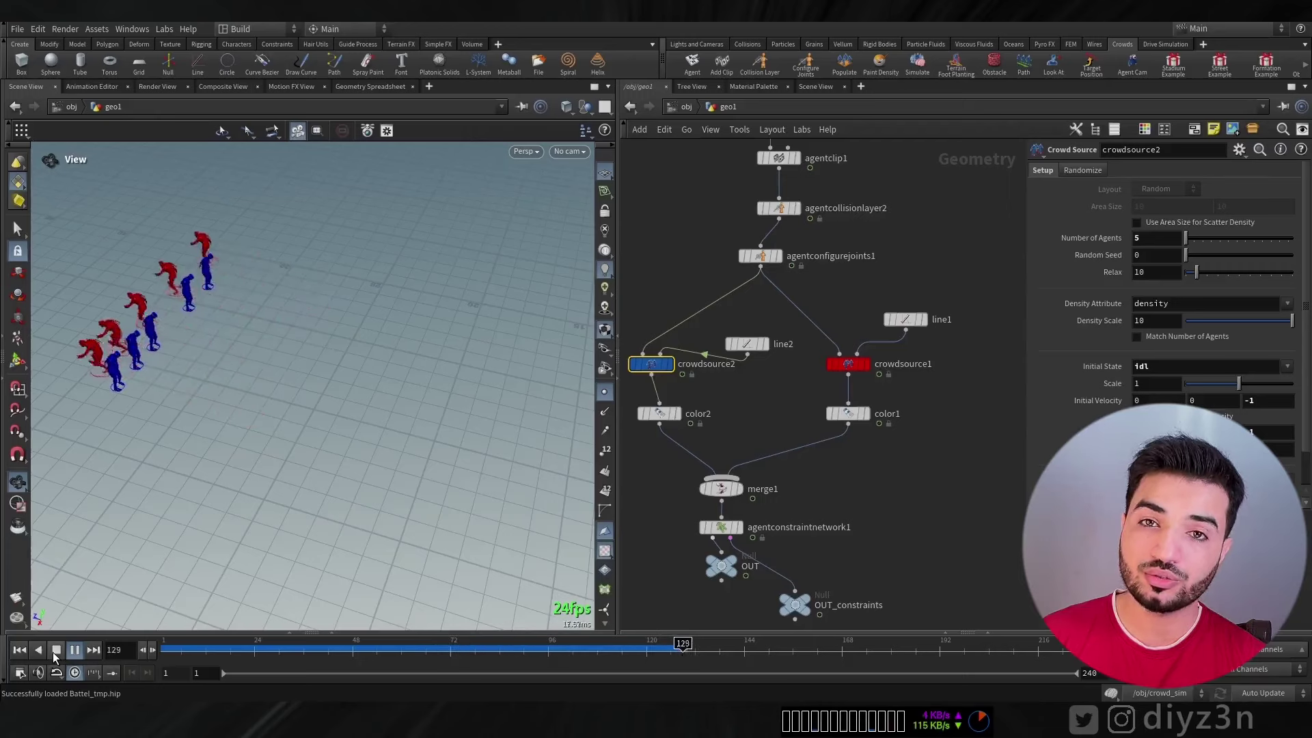
{"action": "left_click", "coordinate": [54, 656]}
{"action": "left_click", "coordinate": [18, 653]}
{"action": "middle_click_drag", "start_coordinate": [835, 252], "coordinate": [835, 310]}
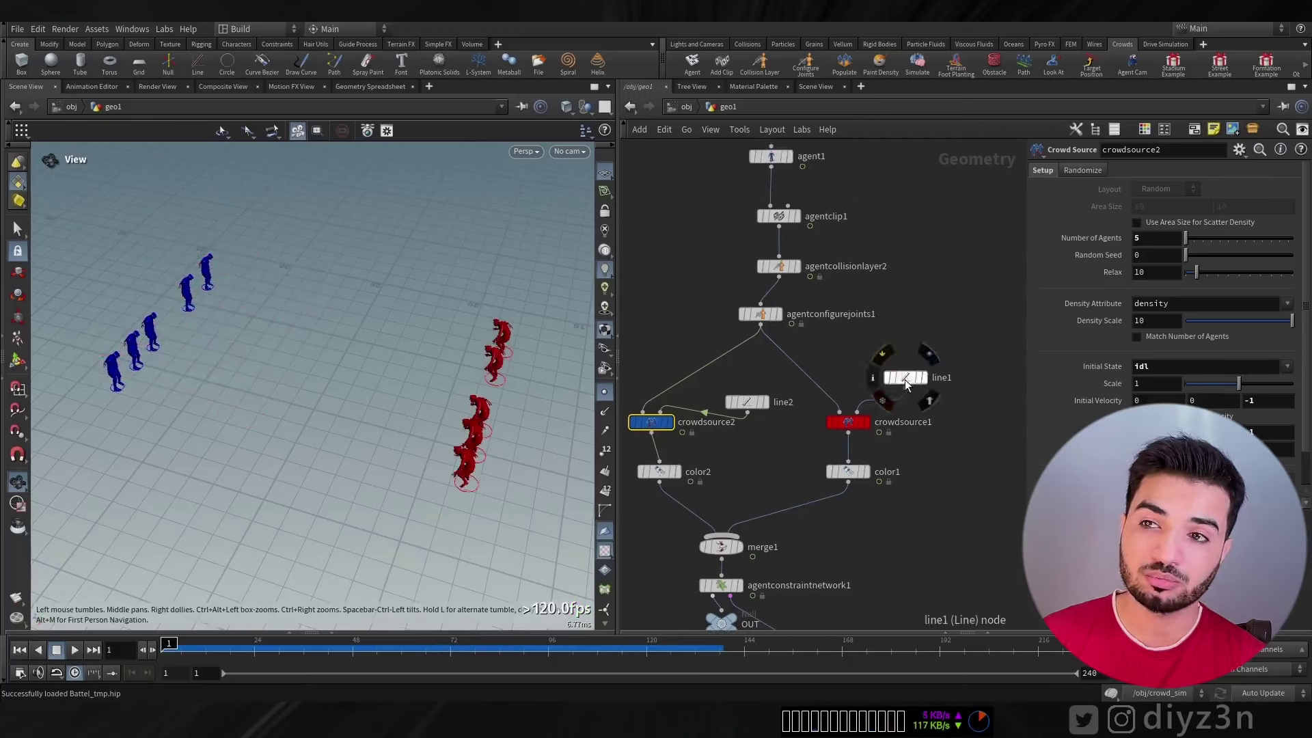
- Rotate line1 with its handle so the red agents face the blue group (direction about 0, 0, -1)
{"action": "left_click", "coordinate": [906, 379]}
{"action": "left_click", "coordinate": [15, 361]}
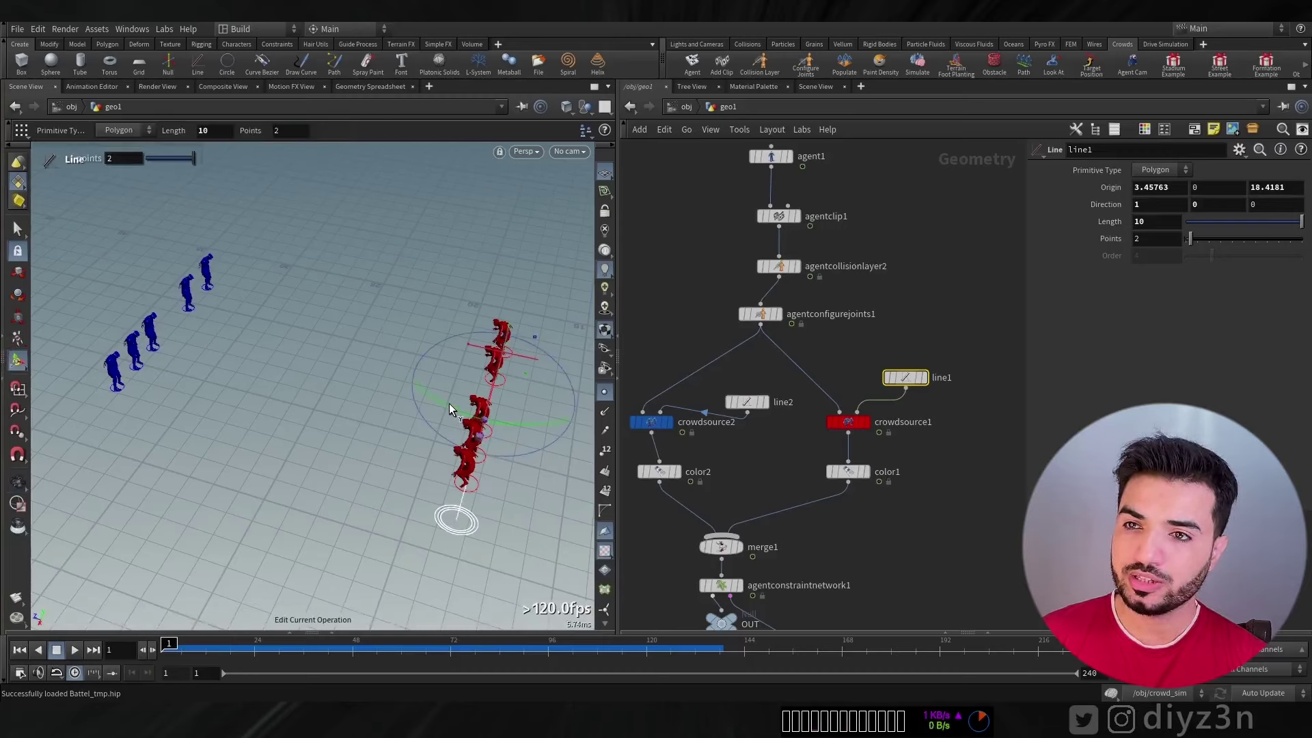
{"action": "left_click_drag", "start_coordinate": [449, 408], "coordinate": [346, 285]}
{"action": "key", "text": "Return"}
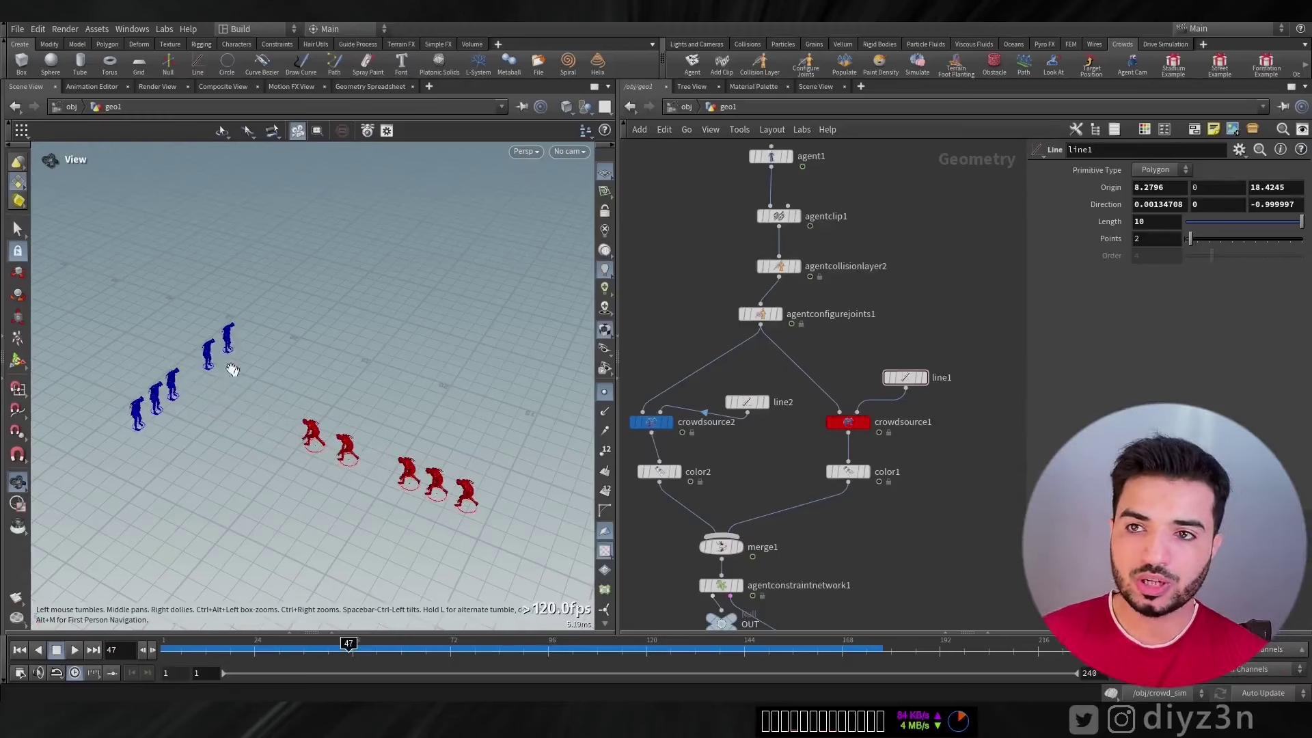
- In geo1, search the node menu for 'targe' and close it without adding a node
{"action": "middle_click_drag", "start_coordinate": [854, 336], "coordinate": [877, 271]}
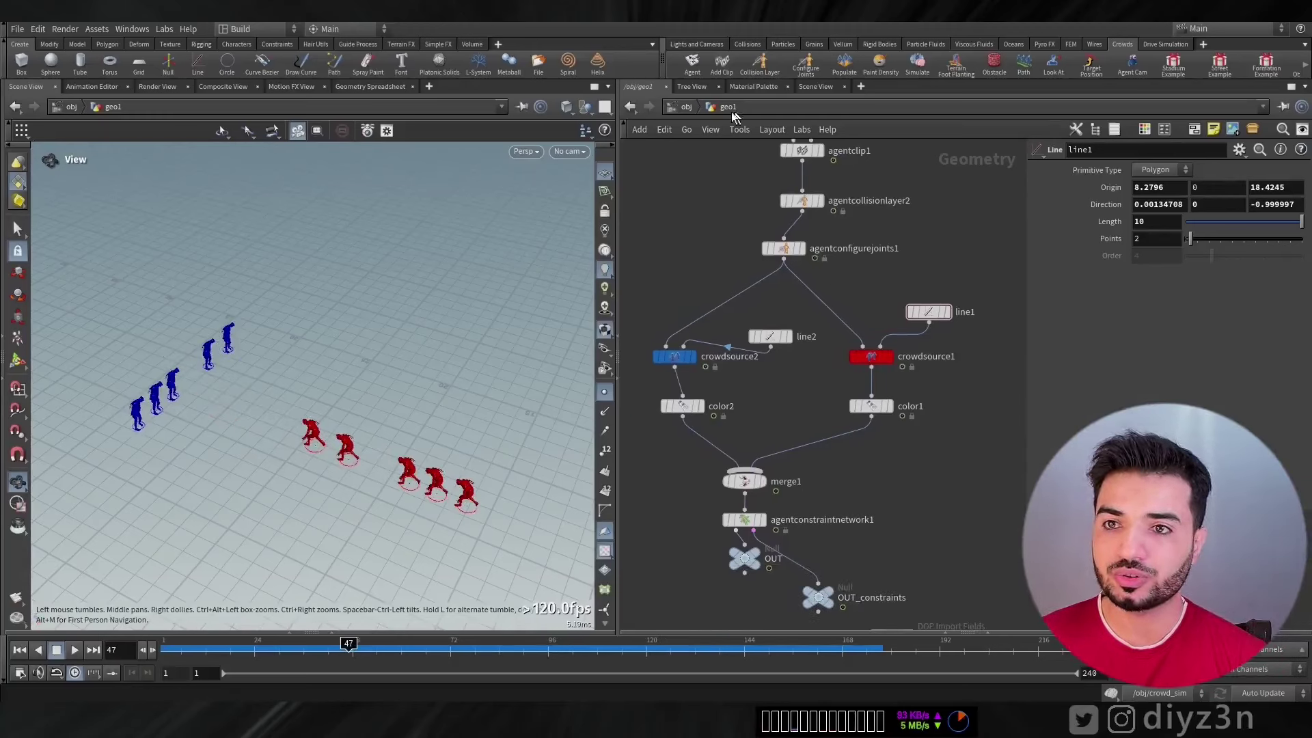
{"action": "key", "text": "Tab"}
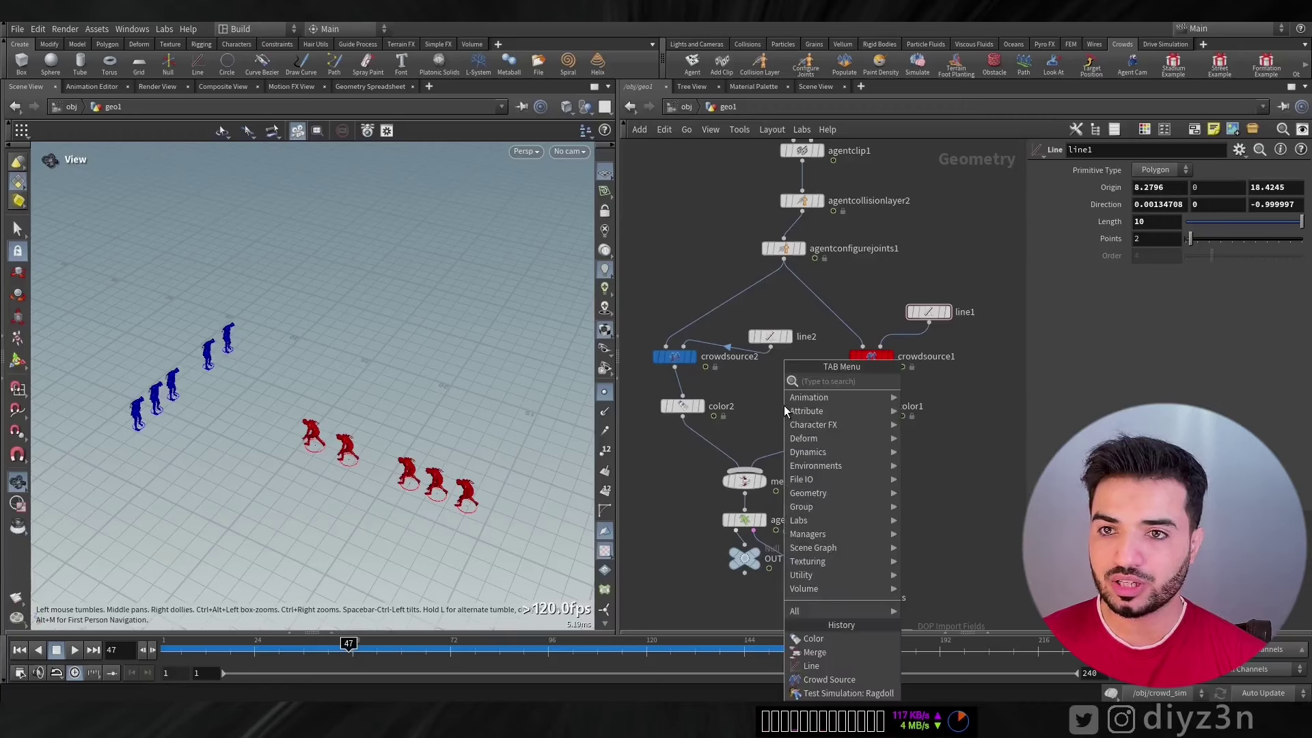
{"action": "type", "text": "targe"}
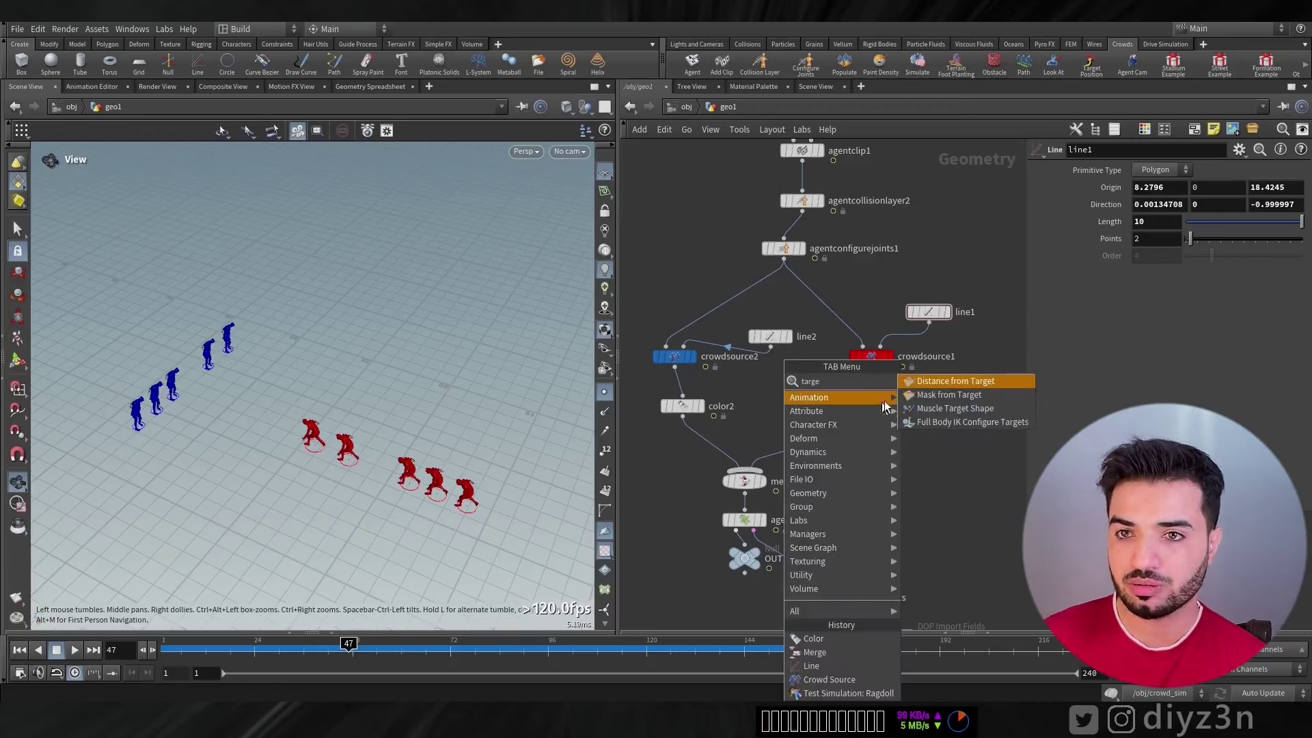
{"action": "left_click", "coordinate": [723, 192]}
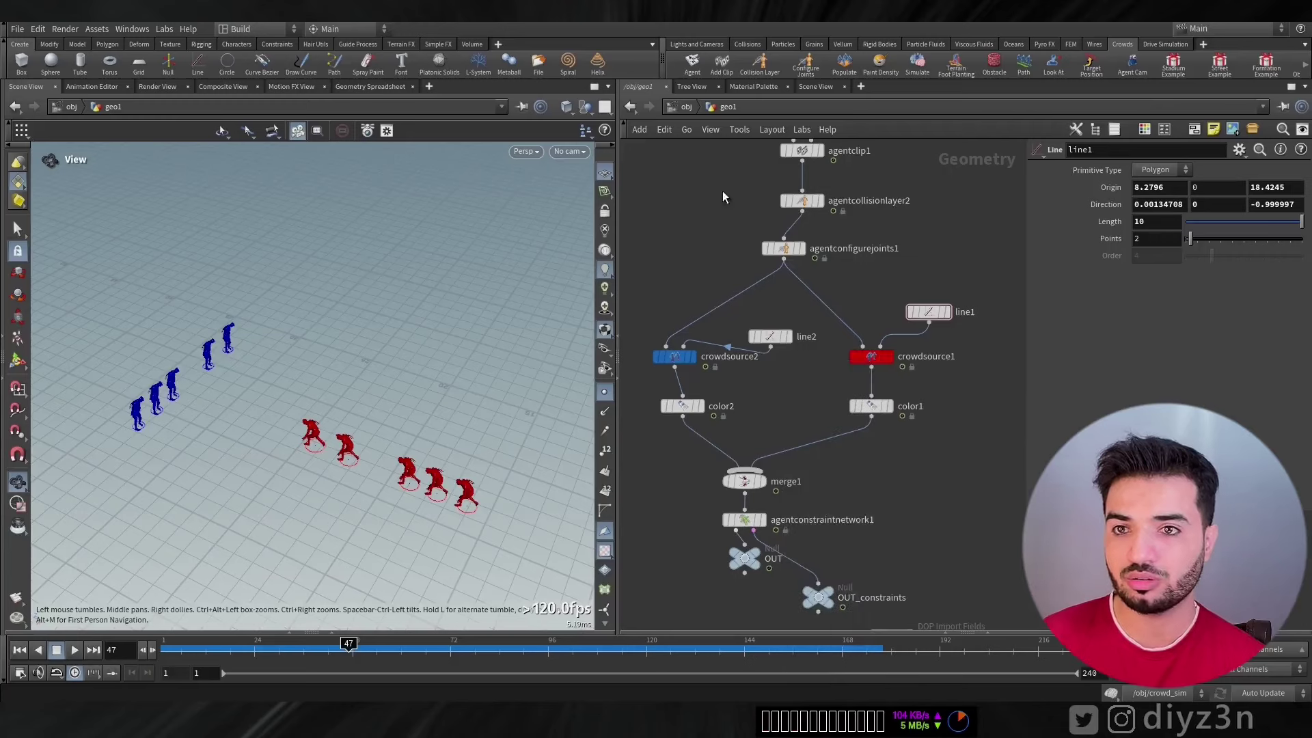
- Enter the crowd_sim dynamics network and zoom in on merge_states
{"action": "left_click", "coordinate": [686, 108]}
{"action": "double_click", "coordinate": [805, 424]}
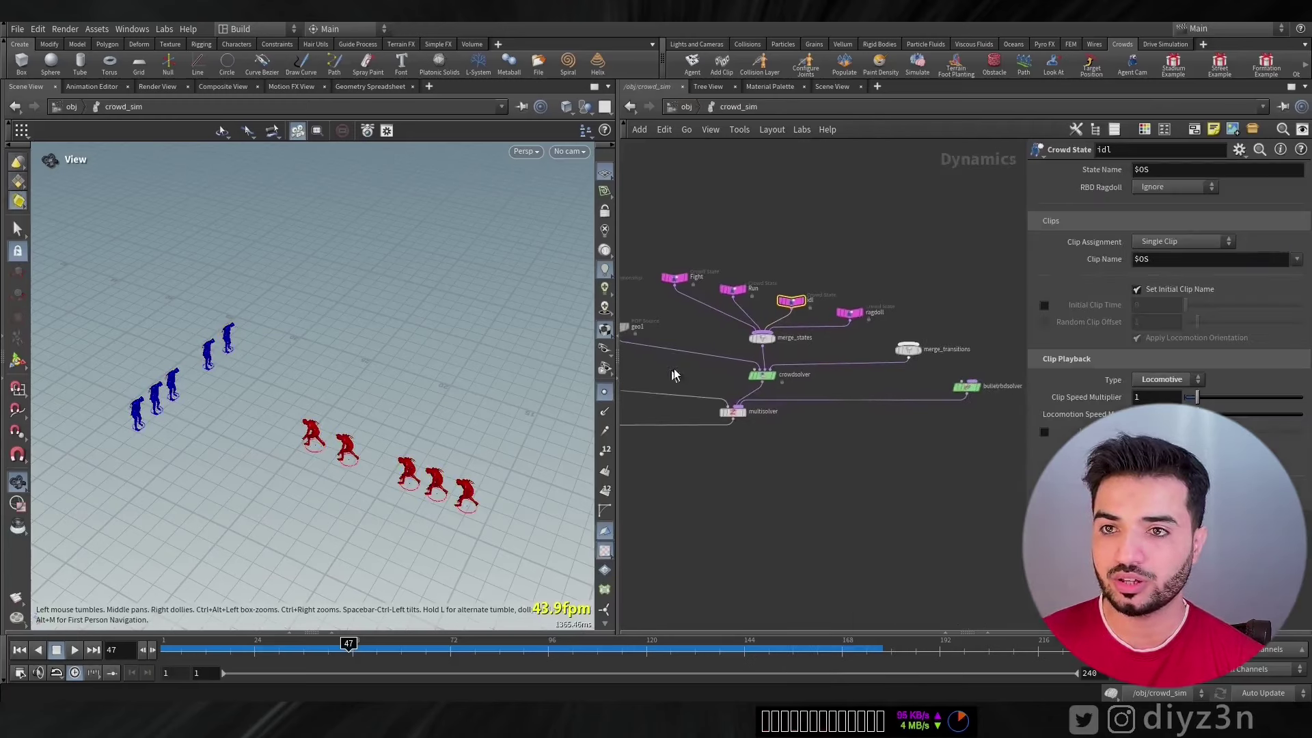
{"action": "scroll", "coordinate": [845, 384], "scroll_direction": "up", "scroll_amount": 3}
{"action": "scroll", "coordinate": [878, 371], "scroll_direction": "up", "scroll_amount": 1}
{"action": "scroll", "coordinate": [848, 345], "scroll_direction": "down", "scroll_amount": 1}
{"action": "scroll", "coordinate": [835, 326], "scroll_direction": "down", "scroll_amount": 1}
{"action": "middle_click_drag", "start_coordinate": [834, 325], "coordinate": [983, 361]}
{"action": "scroll", "coordinate": [983, 361], "scroll_direction": "down", "scroll_amount": 1}
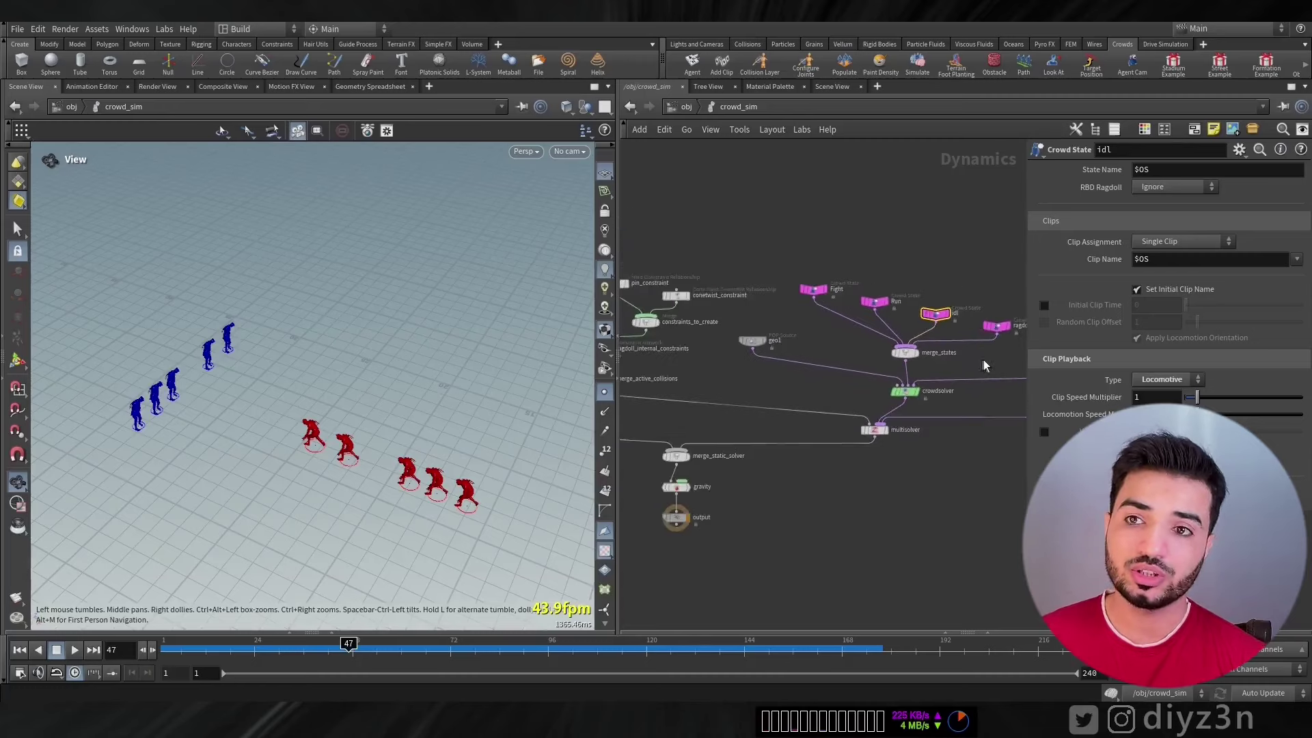
{"action": "scroll", "coordinate": [983, 365], "scroll_direction": "up", "scroll_amount": 3}
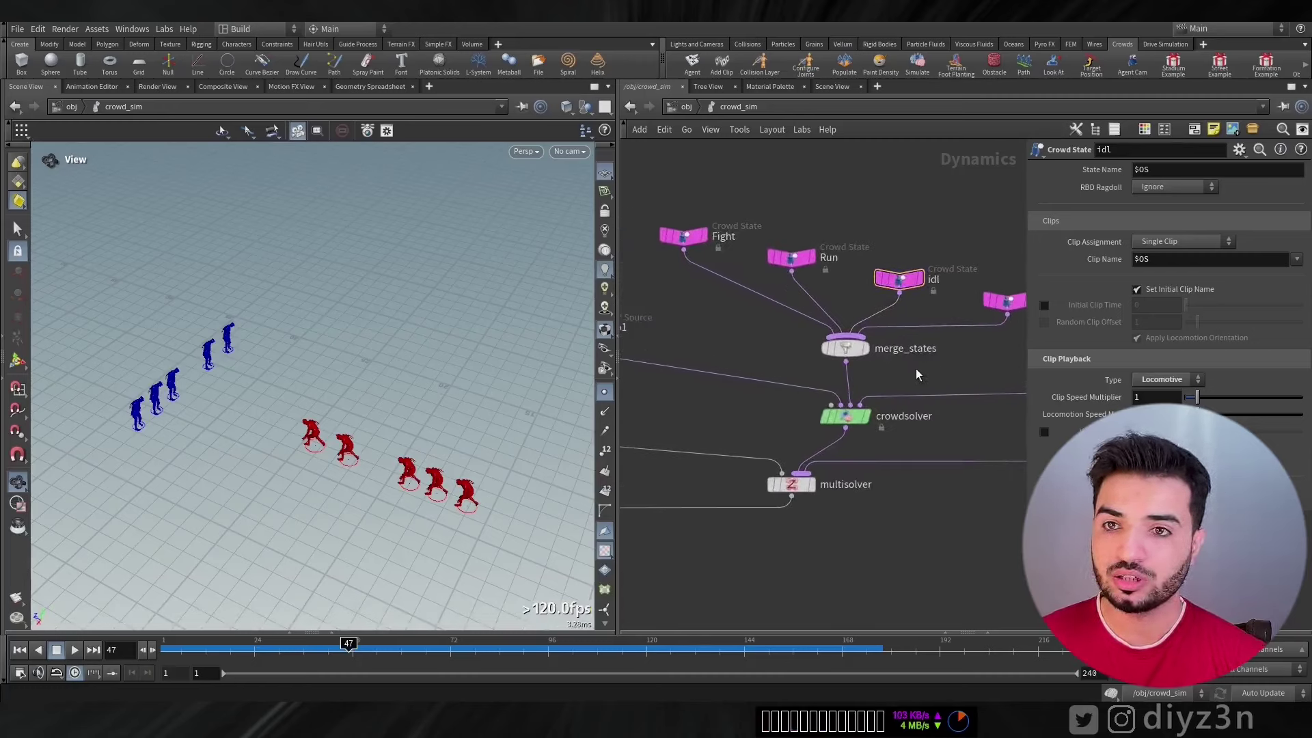
- Browse the Tab node menu, searching 'tar' and the Crowds list, without adding a node
{"action": "key", "text": "Tab"}
{"action": "type", "text": "tar"}
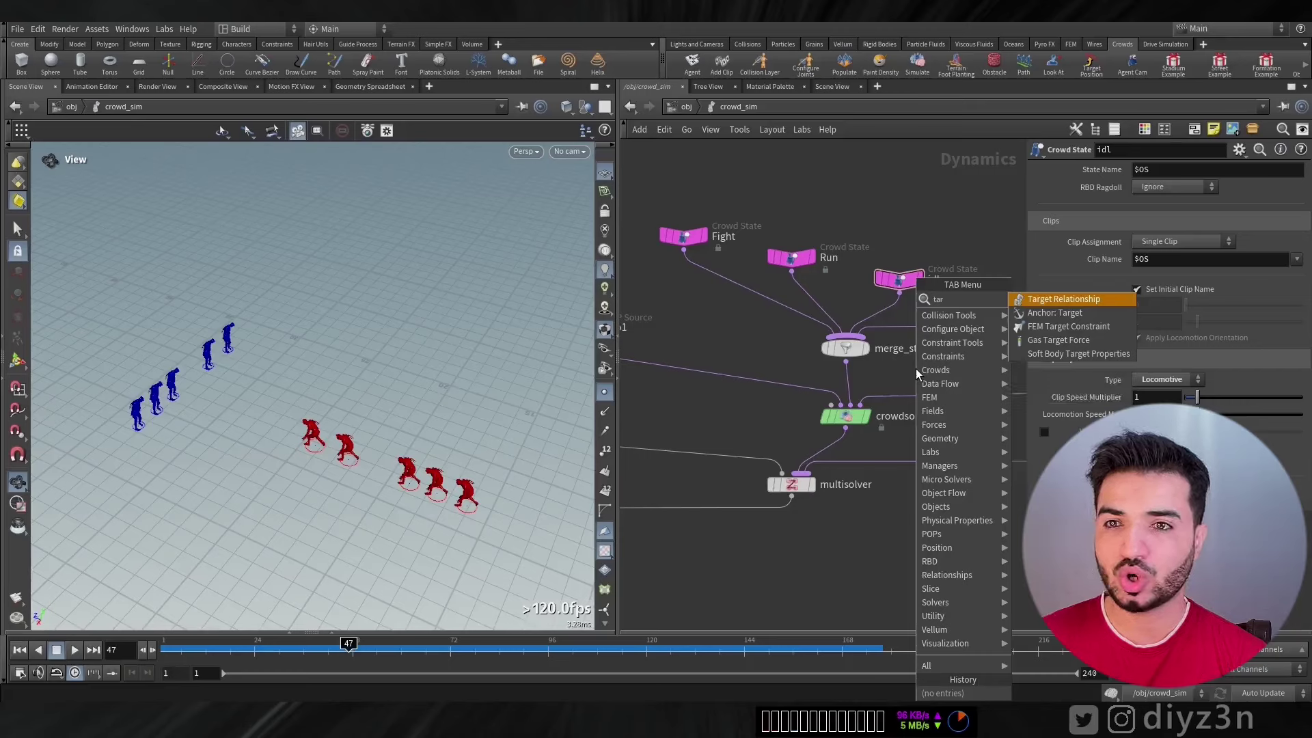
{"action": "key", "text": "Escape"}
{"action": "key", "text": "Tab"}
{"action": "mouse_move", "coordinate": [805, 375]}
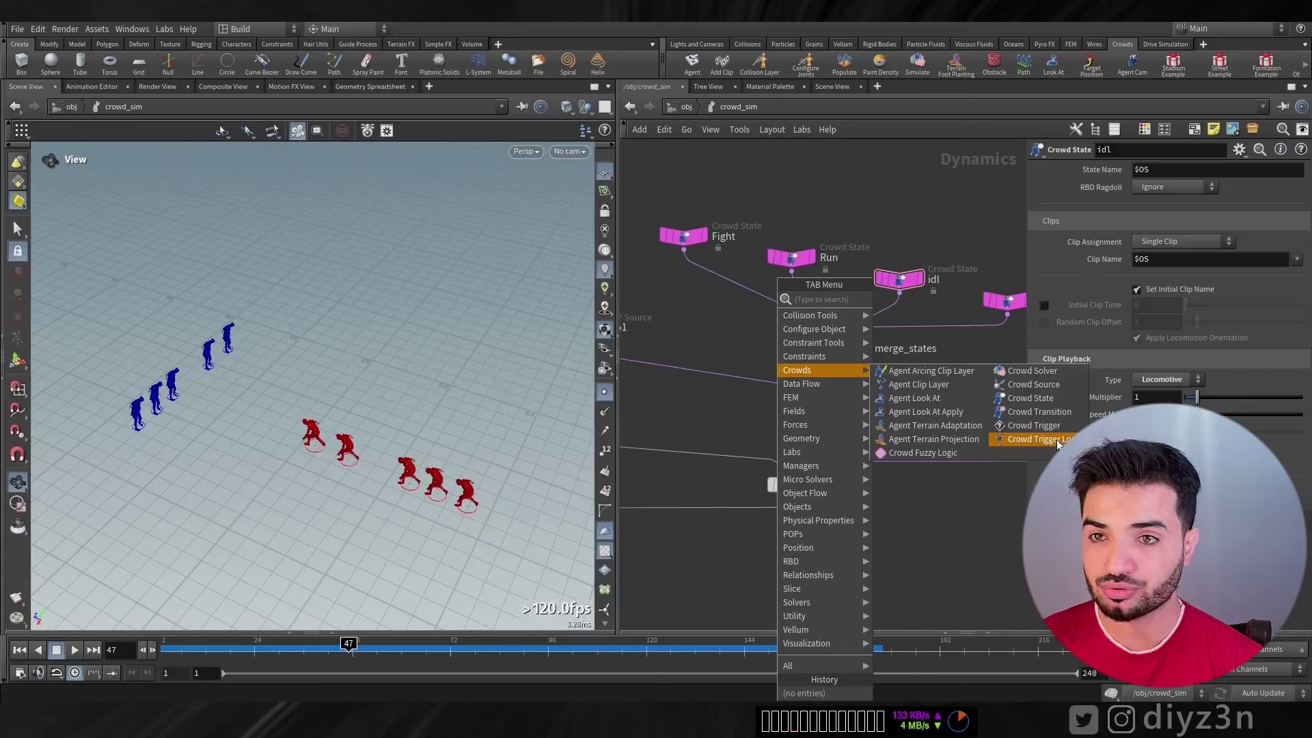
{"action": "left_click", "coordinate": [970, 540]}
{"action": "key", "text": "Tab"}
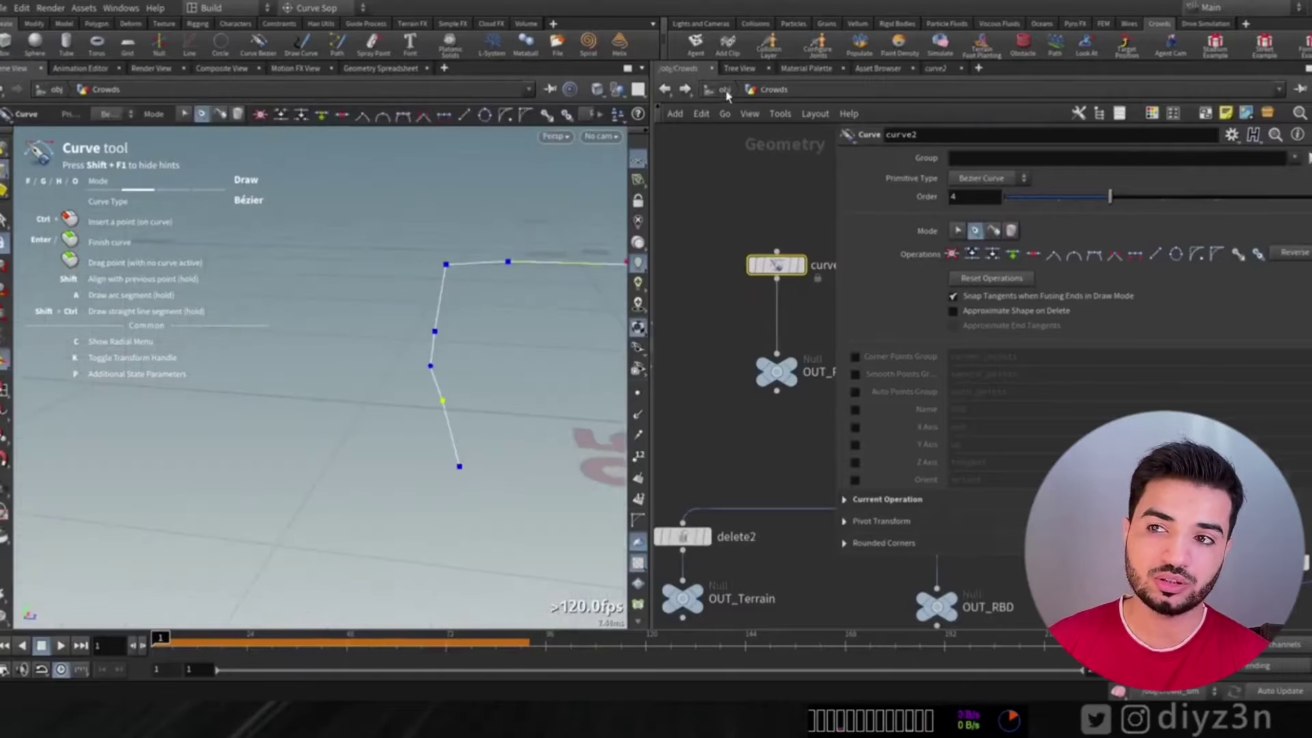
- Go up and enter the network with the tunnel terrain, viewing the tunnel up close
{"action": "left_click", "coordinate": [726, 93]}
{"action": "double_click", "coordinate": [828, 428]}
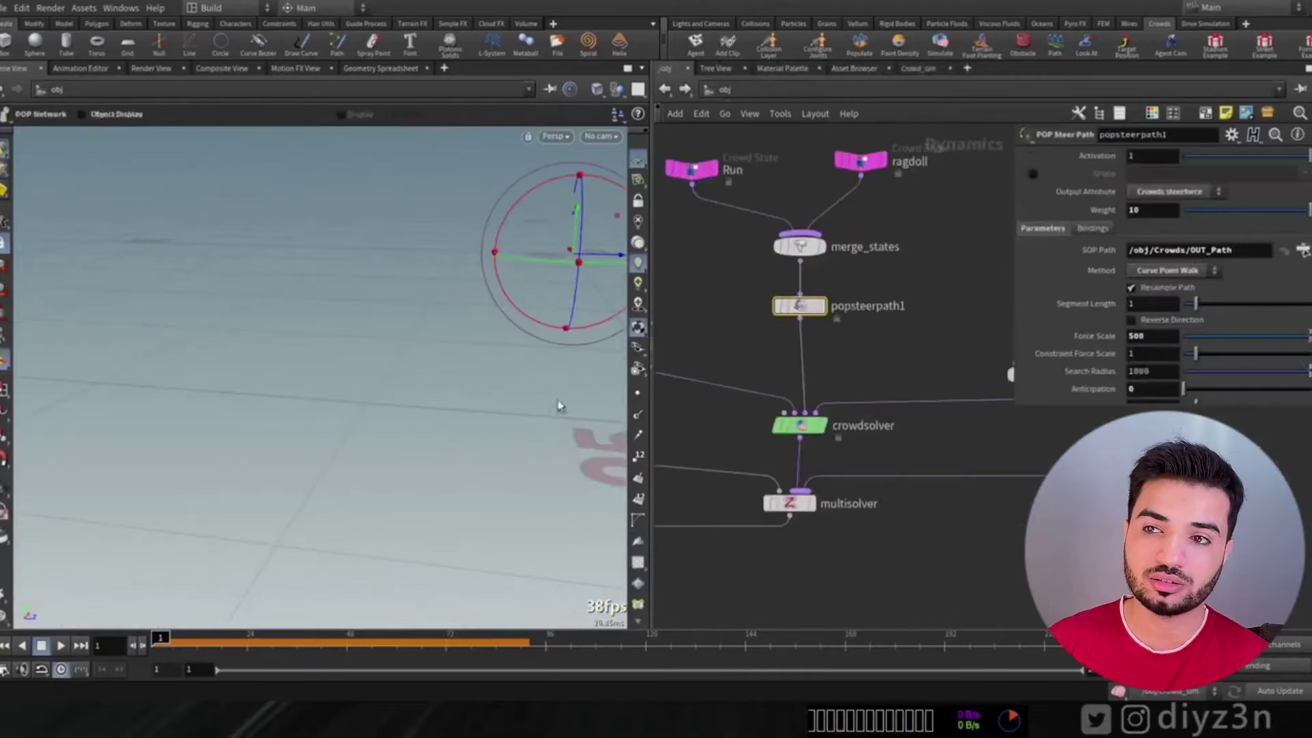
{"action": "right_click_drag", "start_coordinate": [474, 383], "coordinate": [692, 270], "text": "alt"}
{"action": "left_click_drag", "start_coordinate": [492, 342], "coordinate": [433, 287]}
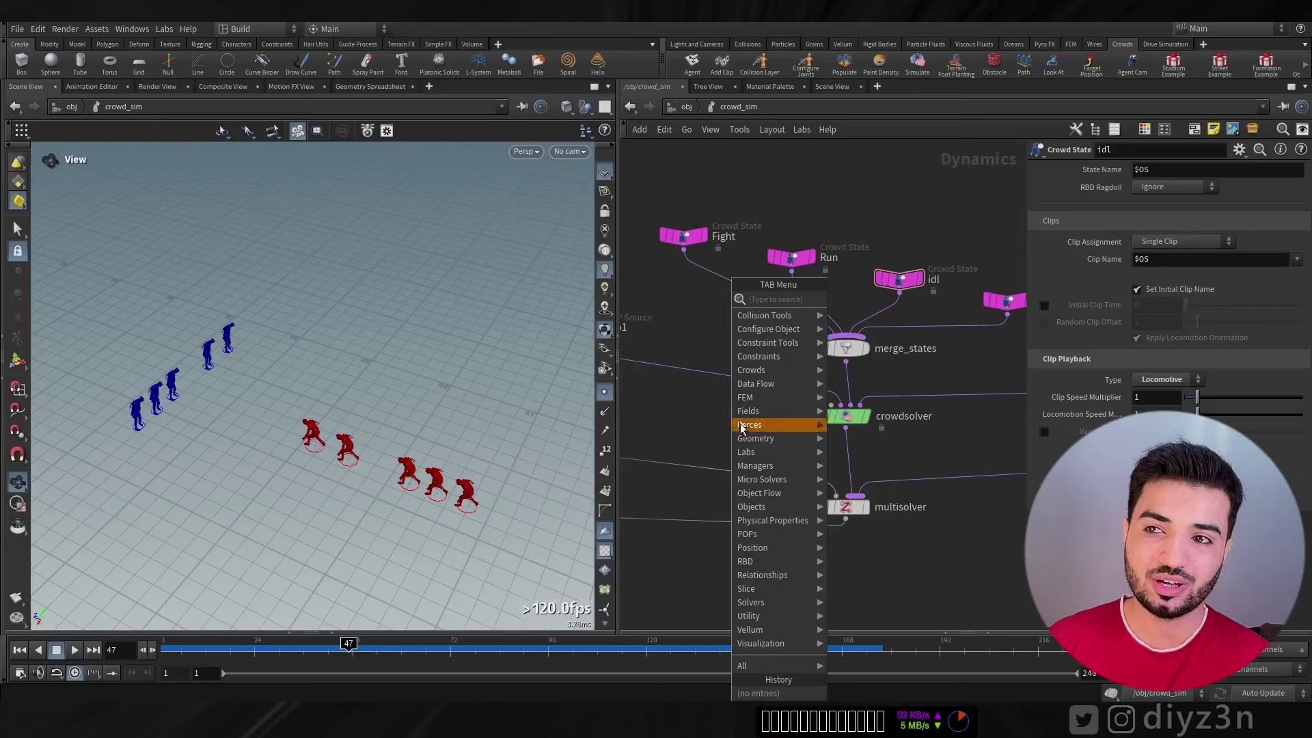
{"action": "mouse_move", "coordinate": [761, 534]}
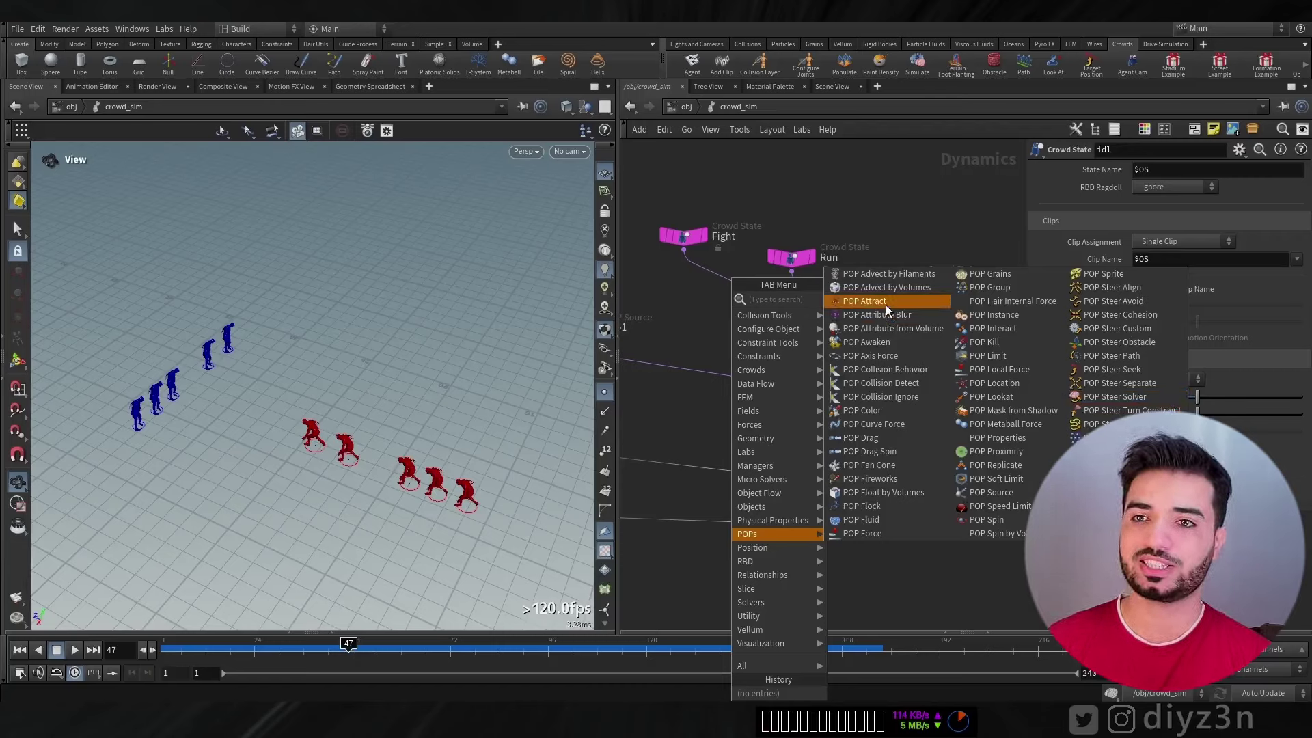
- Insert a POP Attract node between merge_states and crowdsolver and play the simulation from frame 1
{"action": "left_click", "coordinate": [859, 316]}
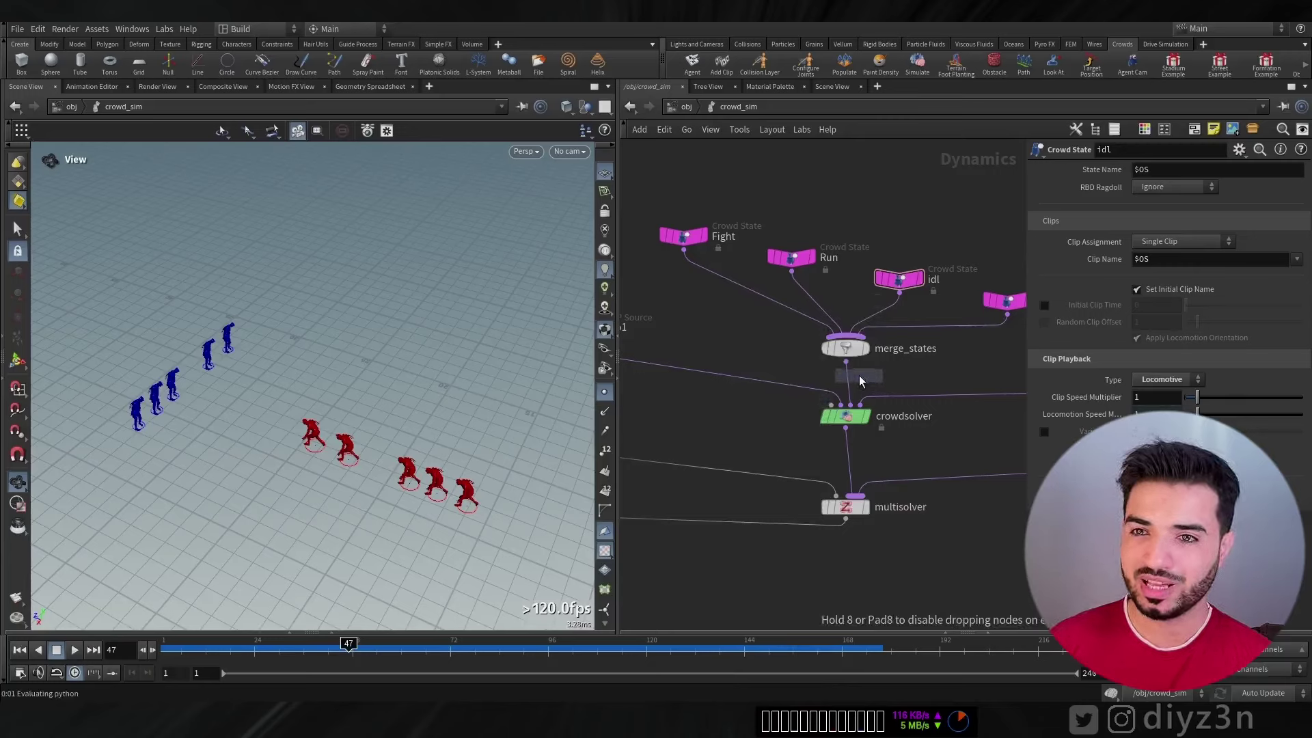
{"action": "left_click", "coordinate": [851, 386]}
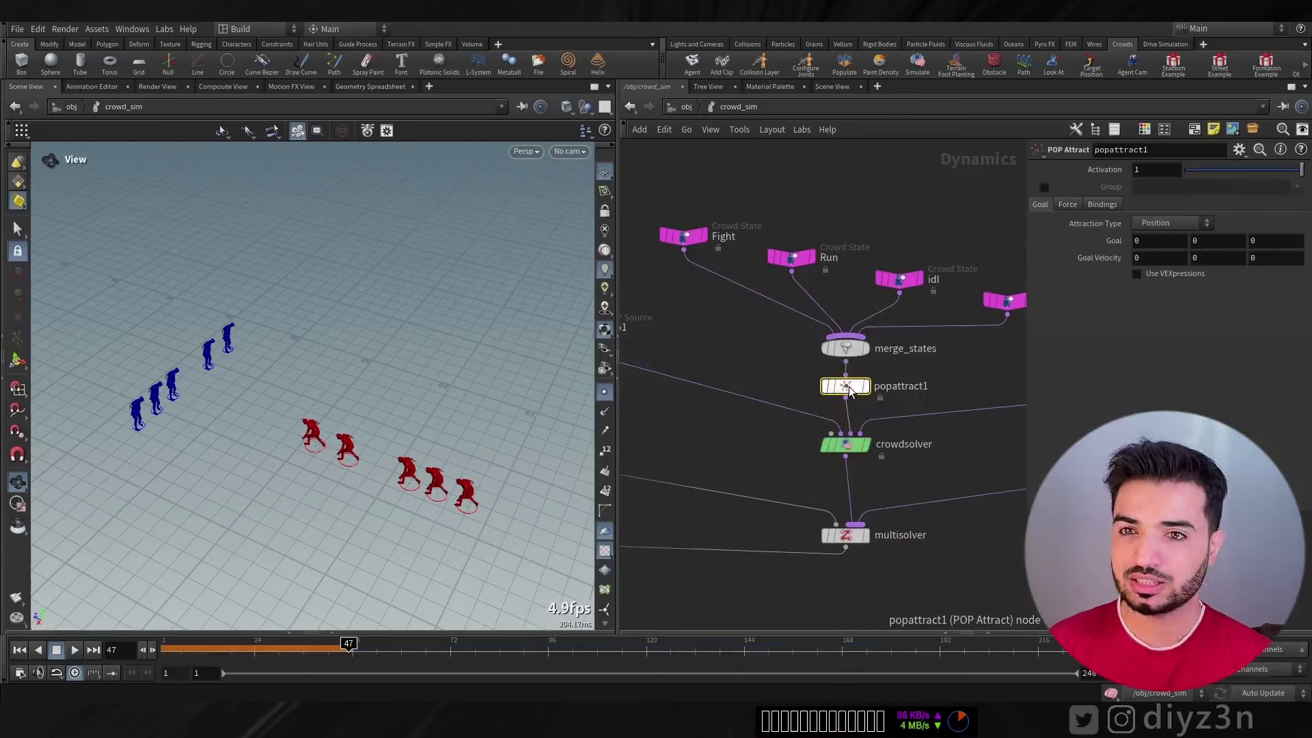
{"action": "key", "text": "Return"}
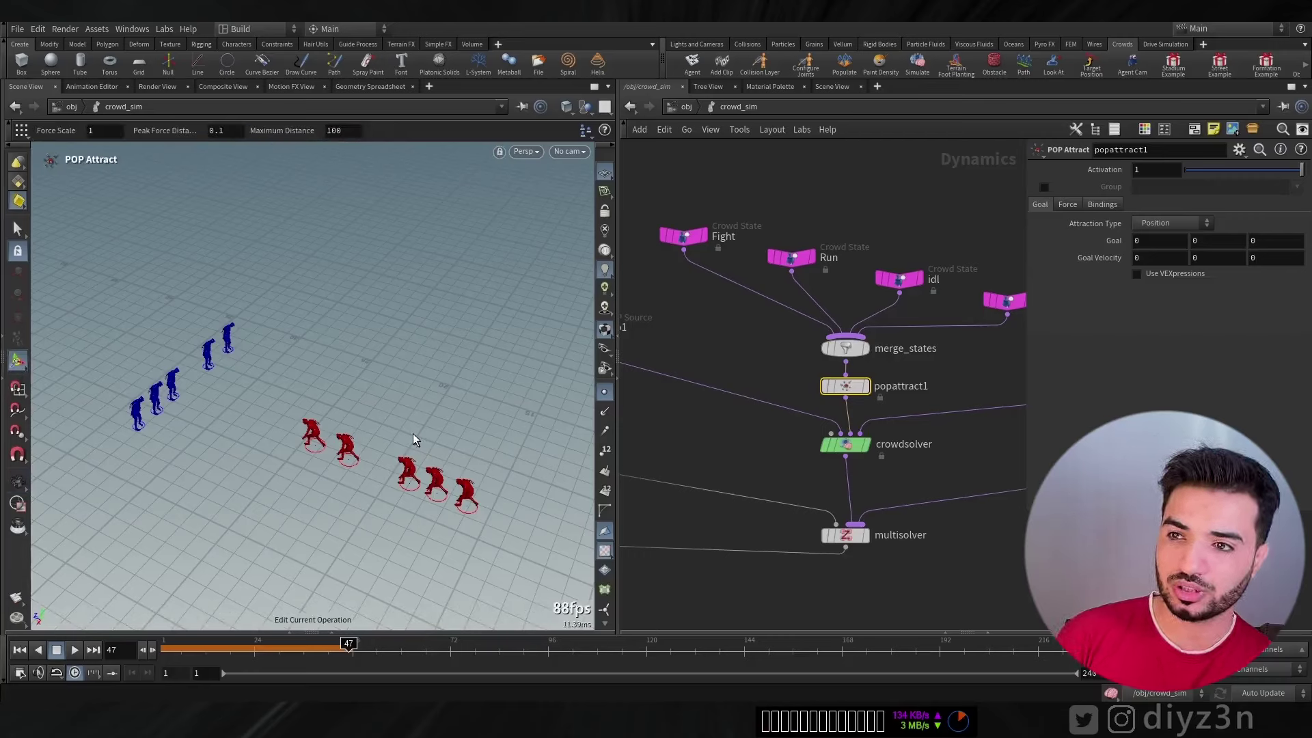
{"action": "left_click", "coordinate": [21, 651]}
{"action": "left_click", "coordinate": [75, 650]}
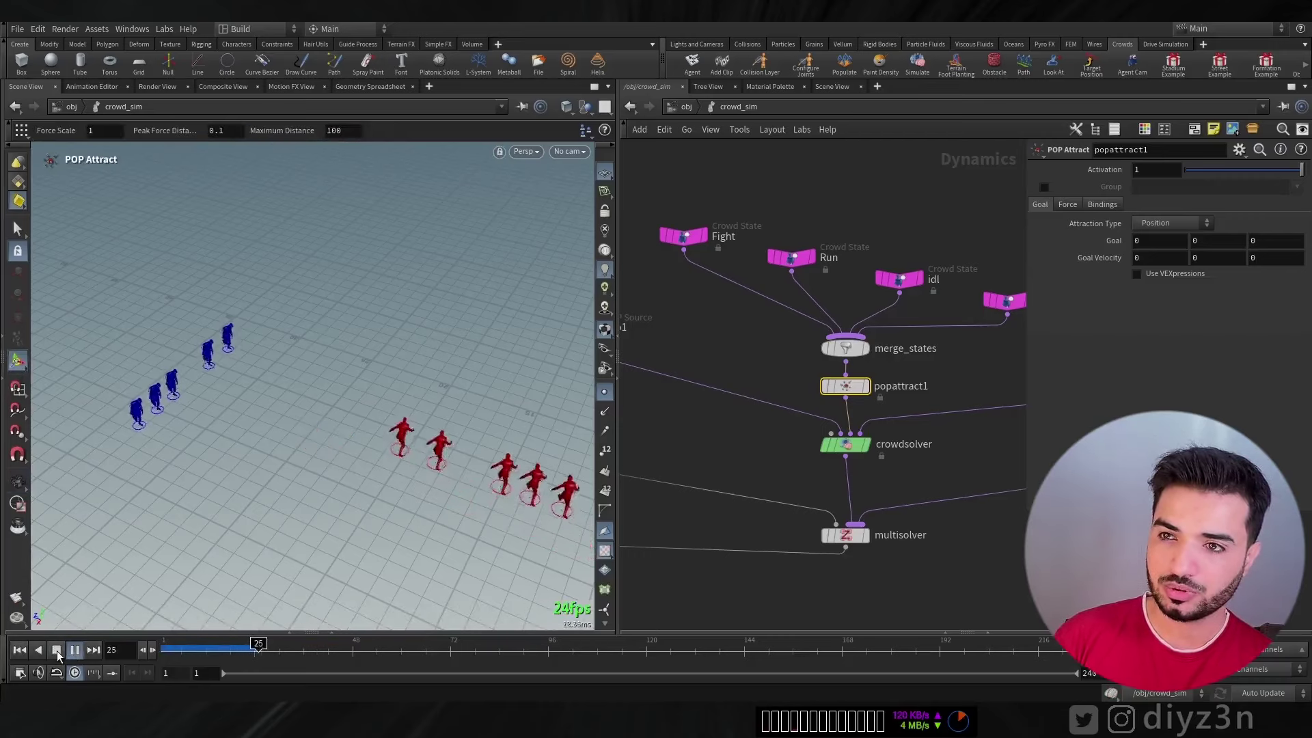
{"action": "key", "text": "Escape"}
- Drag the attraction goal handle along X and Z away from the red agents
{"action": "key", "text": "Return"}
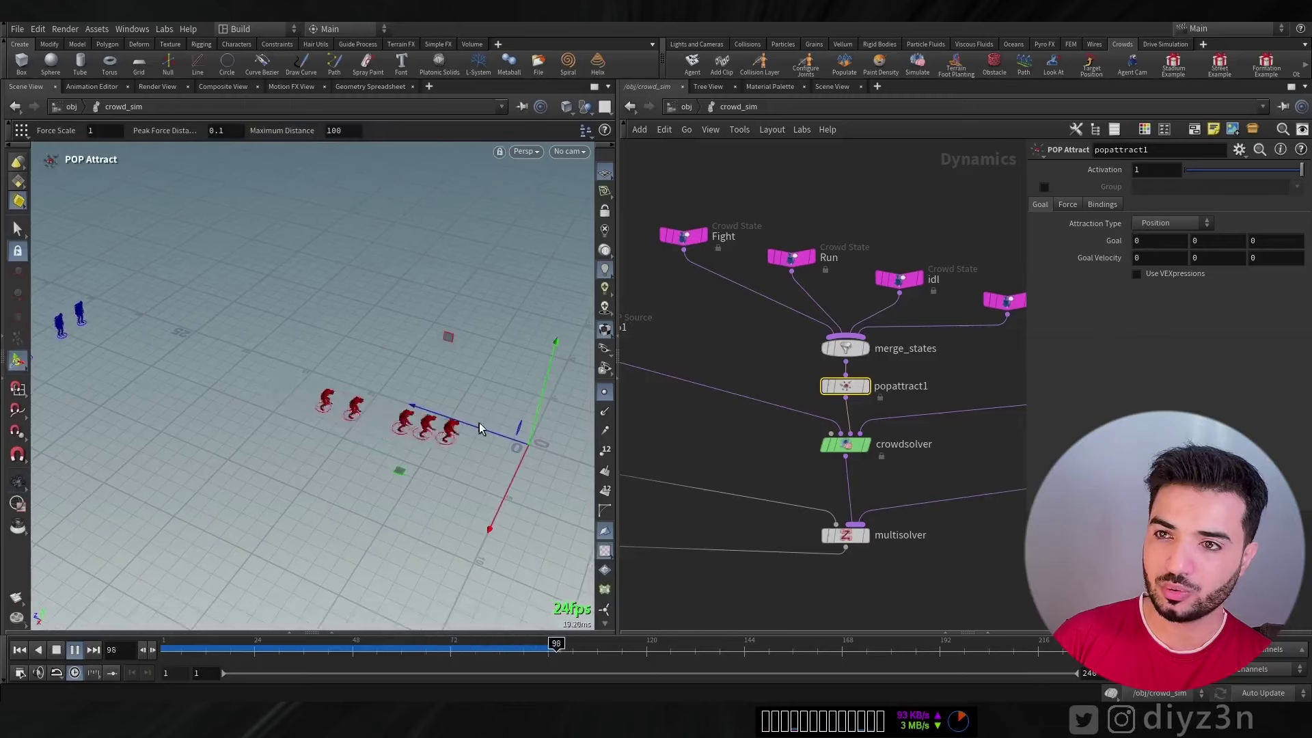
{"action": "left_click_drag", "start_coordinate": [478, 432], "coordinate": [326, 537]}
{"action": "left_click_drag", "start_coordinate": [323, 539], "coordinate": [360, 488]}
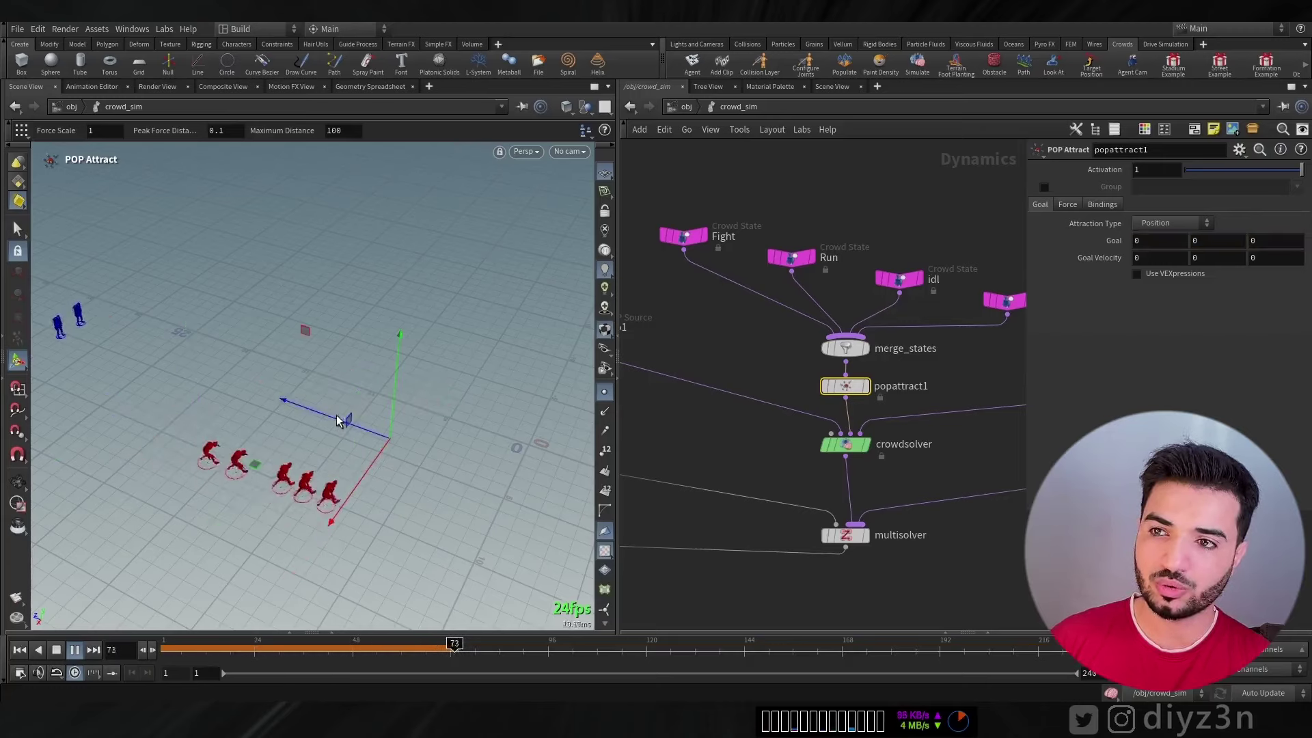
{"action": "left_click_drag", "start_coordinate": [340, 419], "coordinate": [191, 393]}
{"action": "middle_click_drag", "start_coordinate": [275, 420], "coordinate": [376, 410], "text": "alt"}
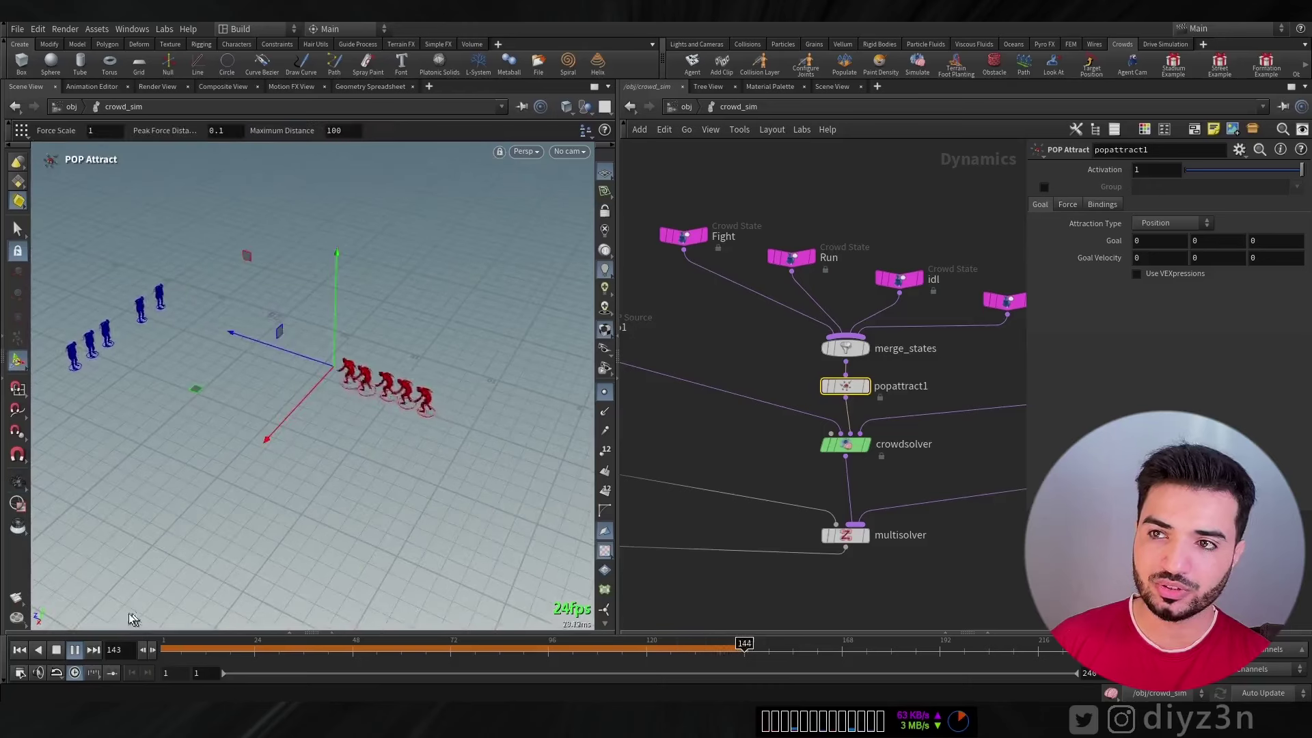
{"action": "left_click", "coordinate": [57, 650]}
{"action": "left_click", "coordinate": [20, 650]}
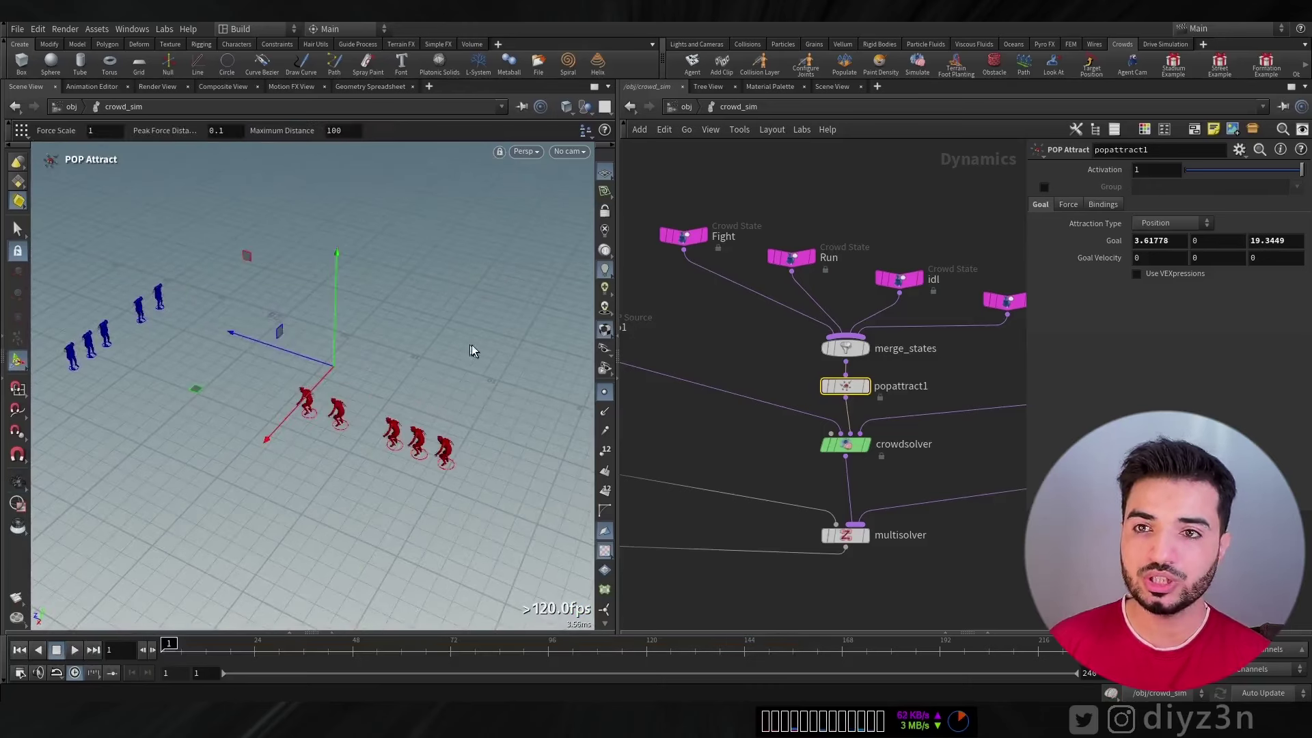
- Move the goal onto the blue agents (3.61778, 0, 33.9701) and test the simulation
{"action": "middle_click_drag", "start_coordinate": [238, 364], "coordinate": [294, 359], "text": "alt"}
{"action": "left_click_drag", "start_coordinate": [294, 359], "coordinate": [361, 398], "text": "alt"}
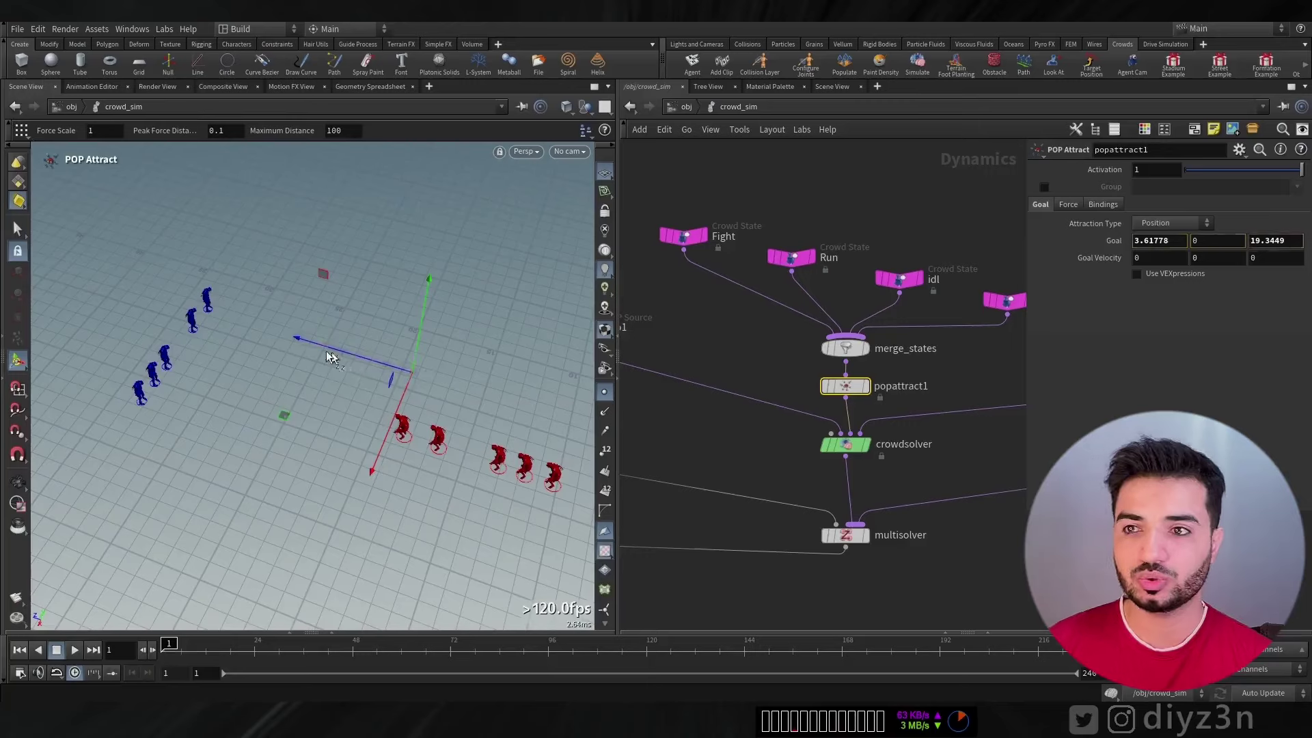
{"action": "left_click_drag", "start_coordinate": [326, 351], "coordinate": [153, 361]}
{"action": "left_click", "coordinate": [75, 650]}
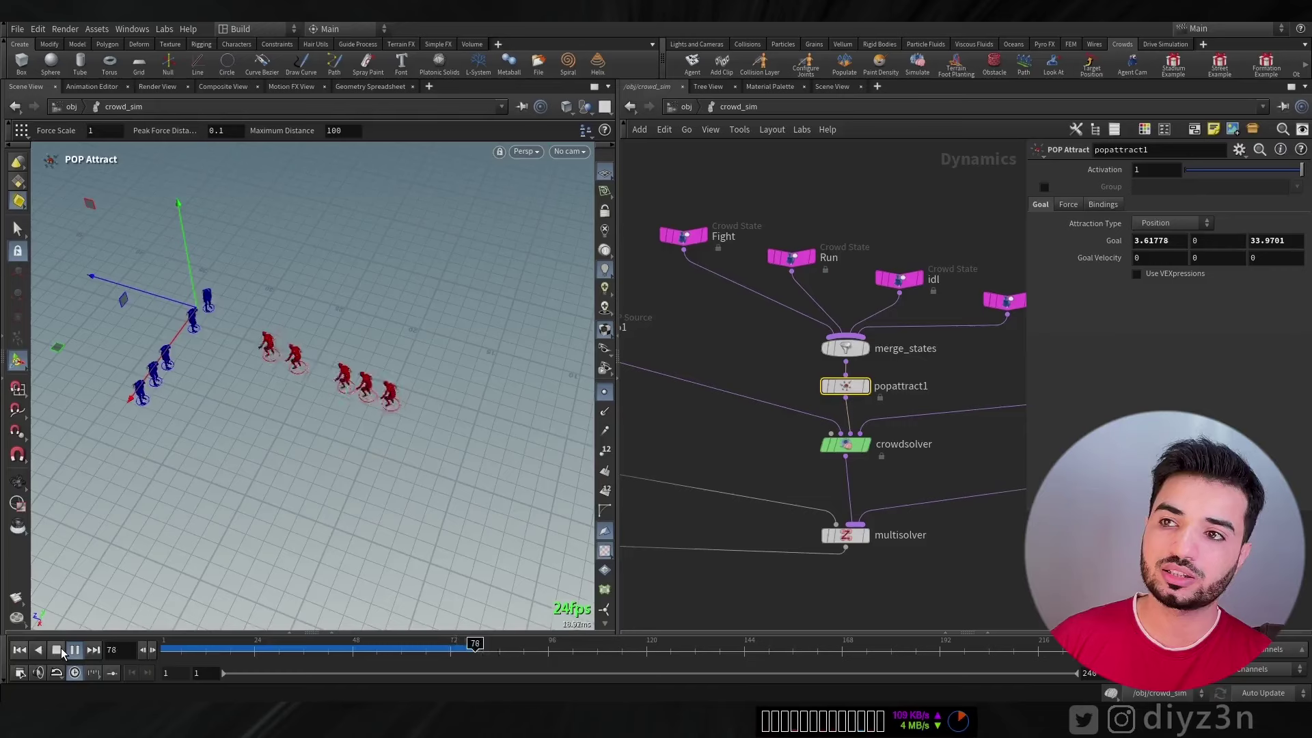
{"action": "left_click", "coordinate": [56, 650]}
{"action": "left_click", "coordinate": [20, 650]}
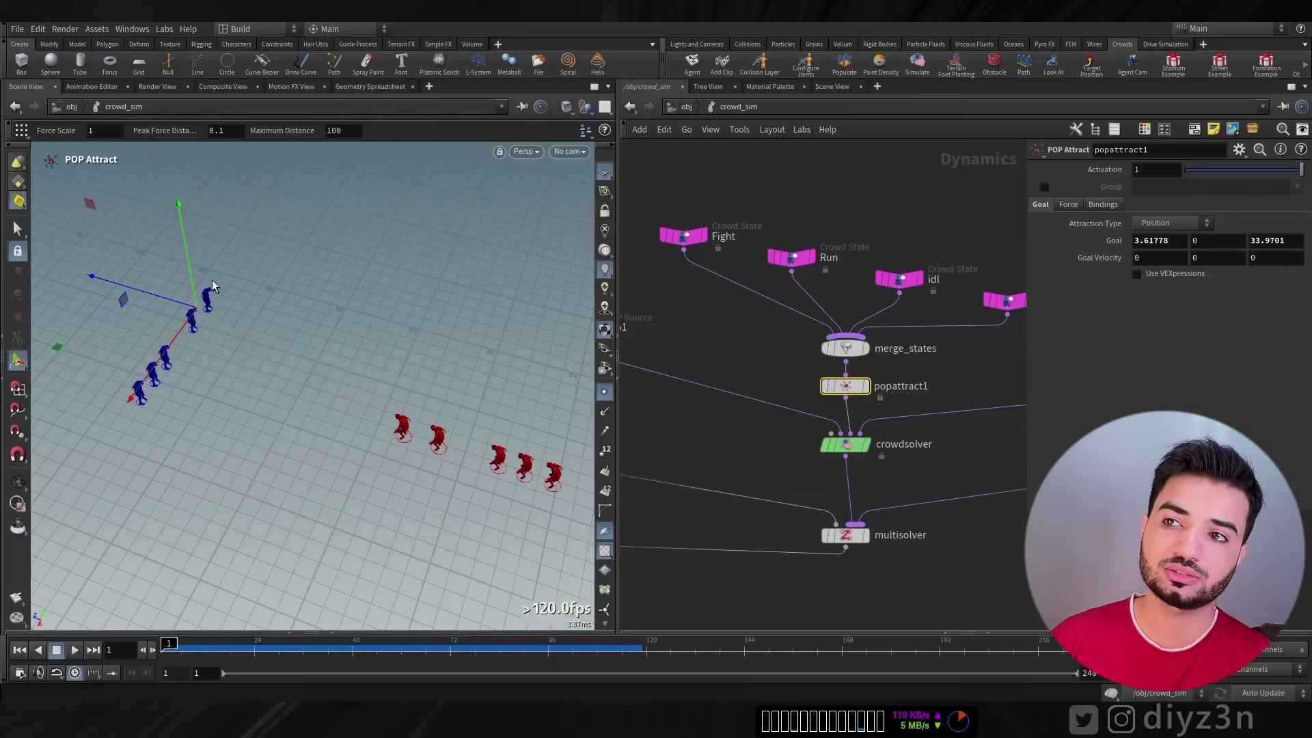
- Set popattract1 to attract to surface points, with geometry taken from a DOP object
{"action": "left_click", "coordinate": [1165, 226]}
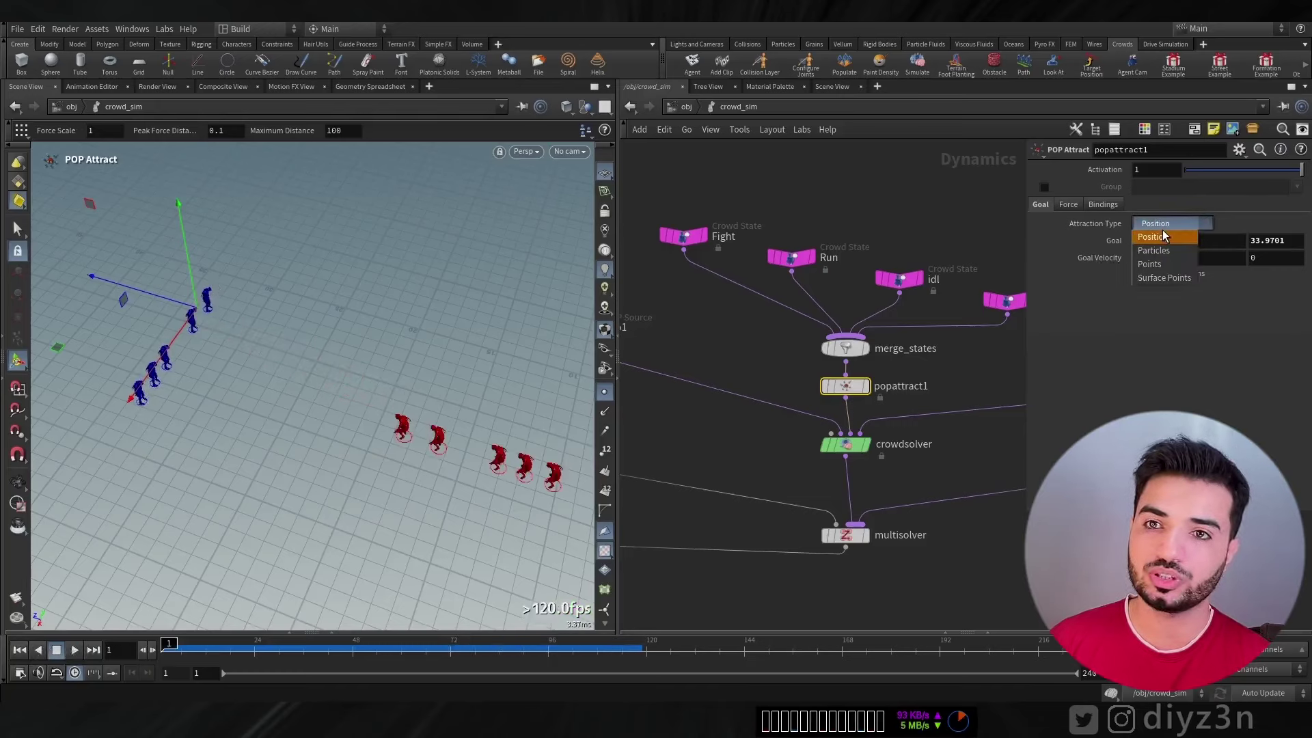
{"action": "left_click", "coordinate": [1164, 278]}
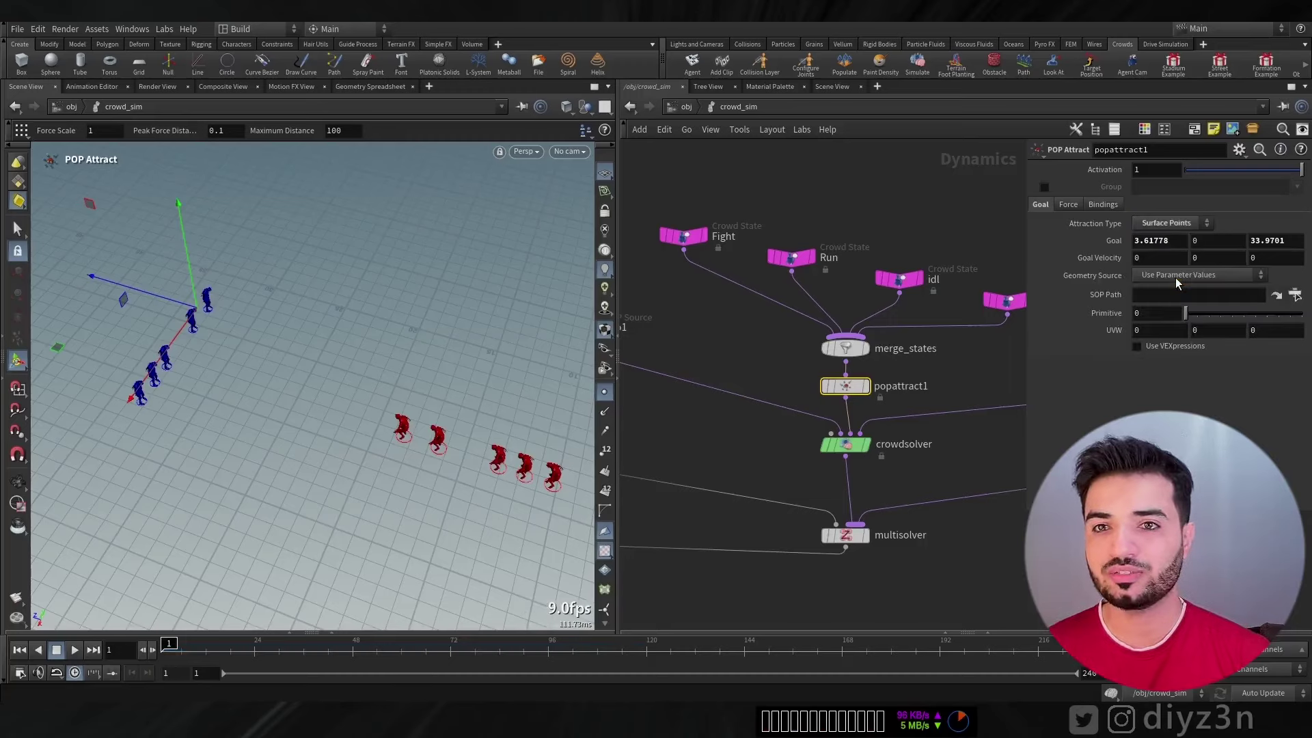
{"action": "left_click", "coordinate": [1177, 277]}
{"action": "left_click", "coordinate": [1193, 302]}
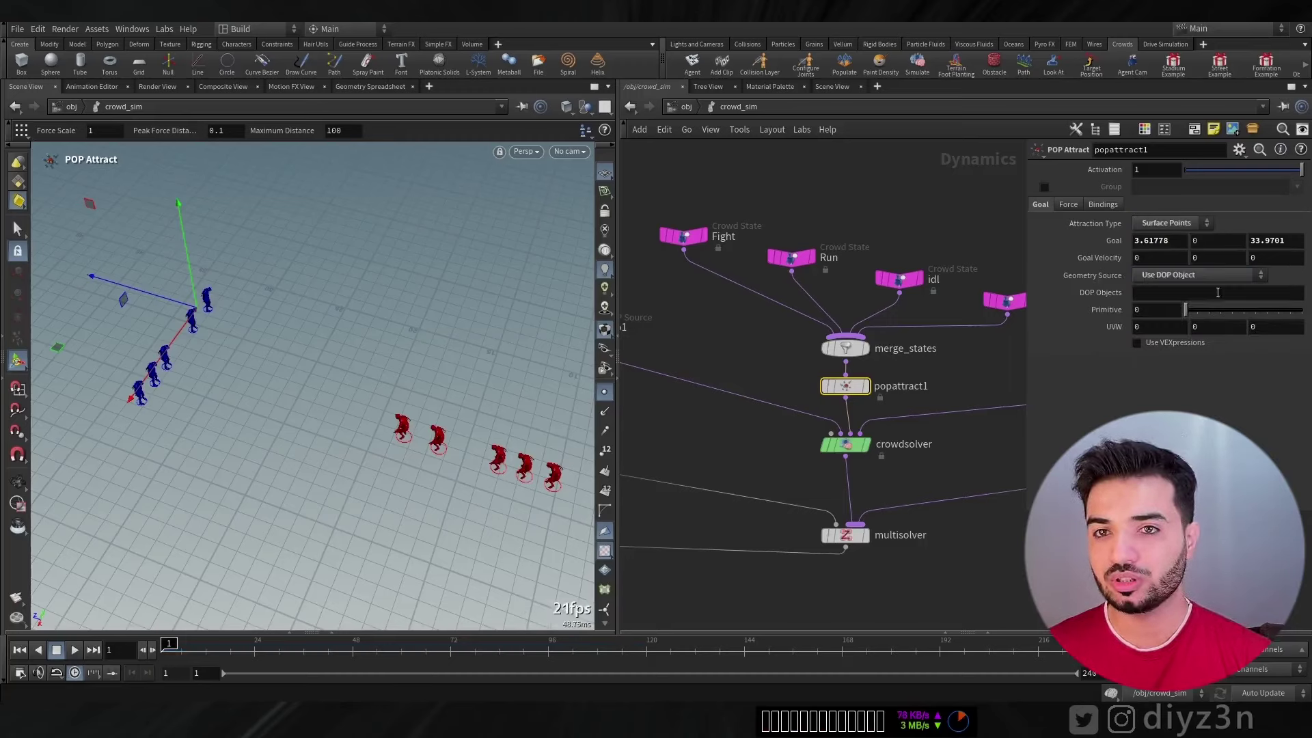
- Use crowdobject as the target DOP object and test the attraction from frame 1
{"action": "middle_click_drag", "start_coordinate": [748, 373], "coordinate": [1199, 460]}
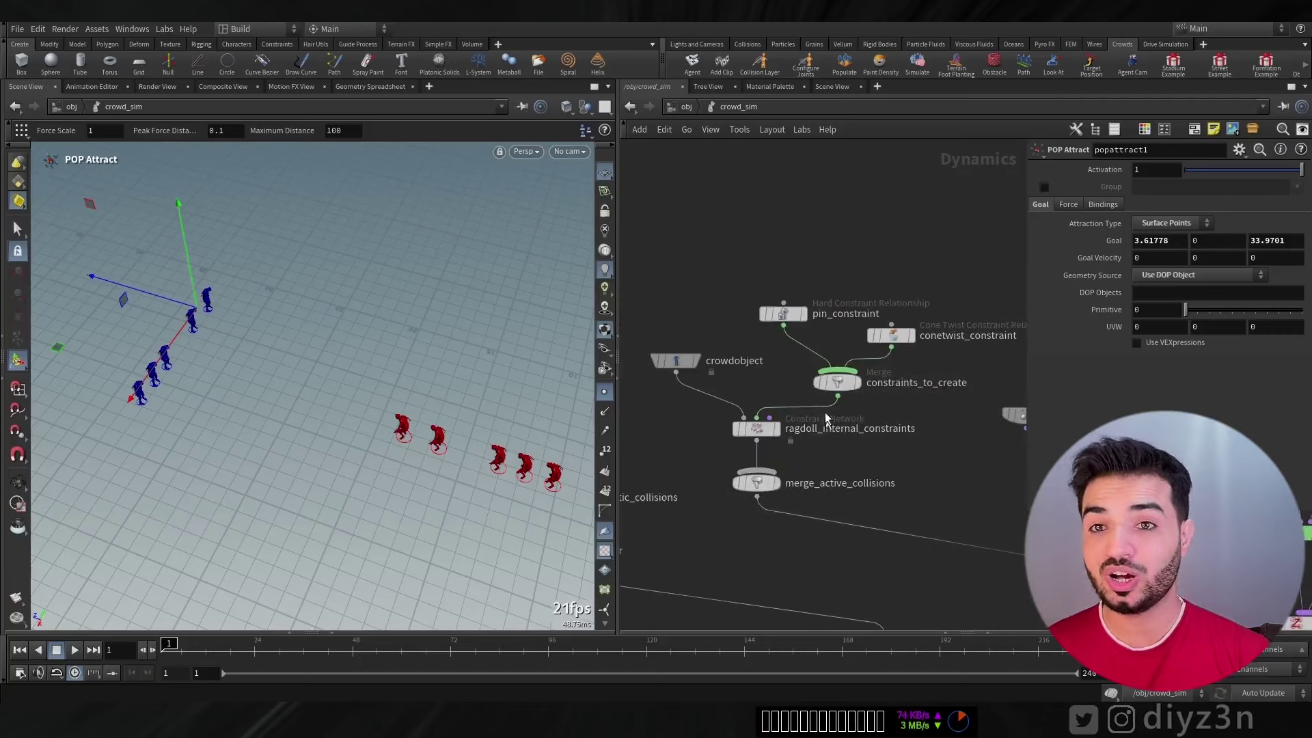
{"action": "left_click", "coordinate": [748, 365]}
{"action": "left_click", "coordinate": [951, 486]}
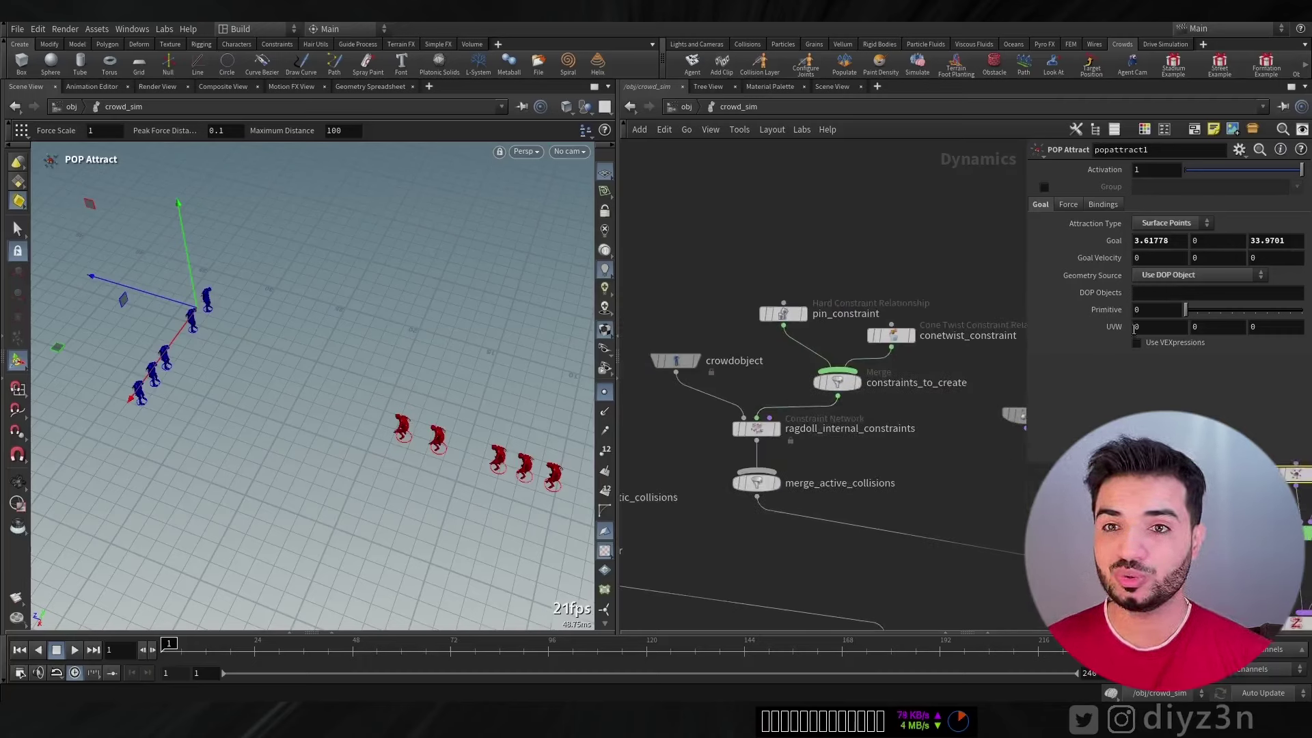
{"action": "left_click", "coordinate": [978, 403]}
{"action": "middle_click_drag", "start_coordinate": [977, 404], "coordinate": [451, 300]}
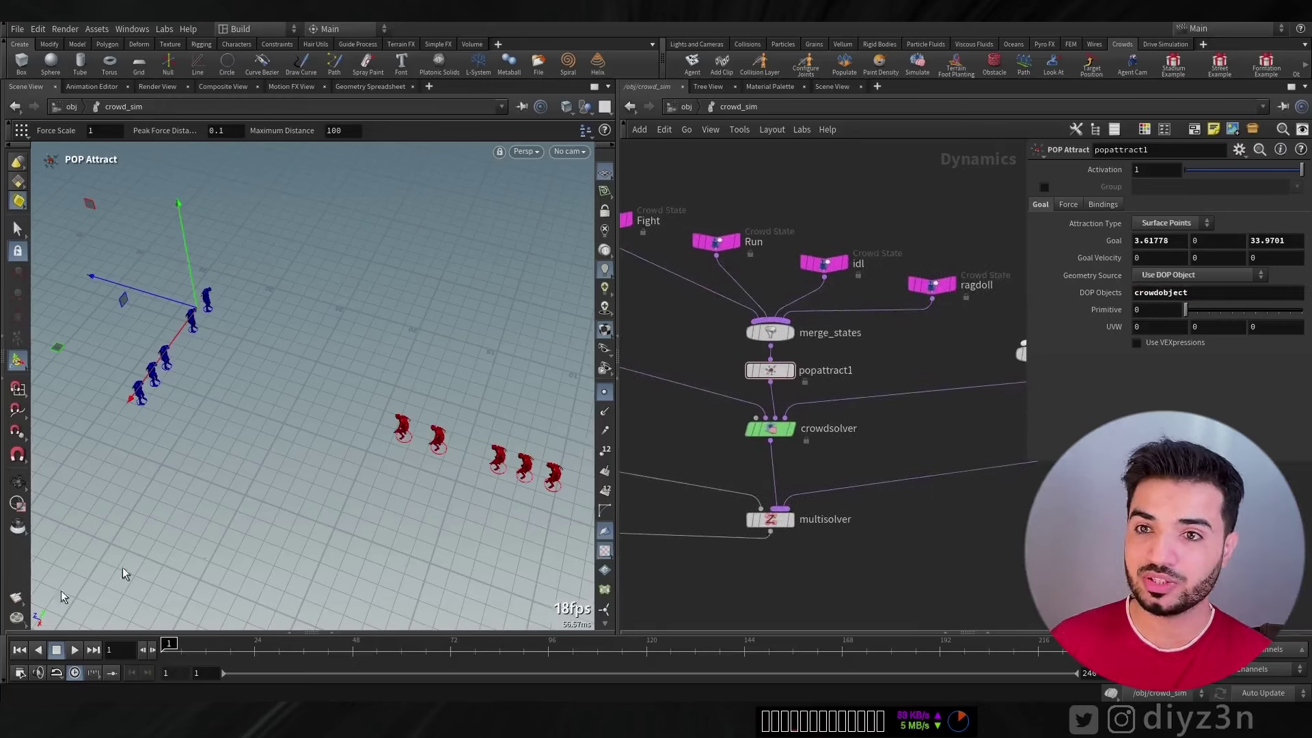
{"action": "left_click", "coordinate": [75, 650]}
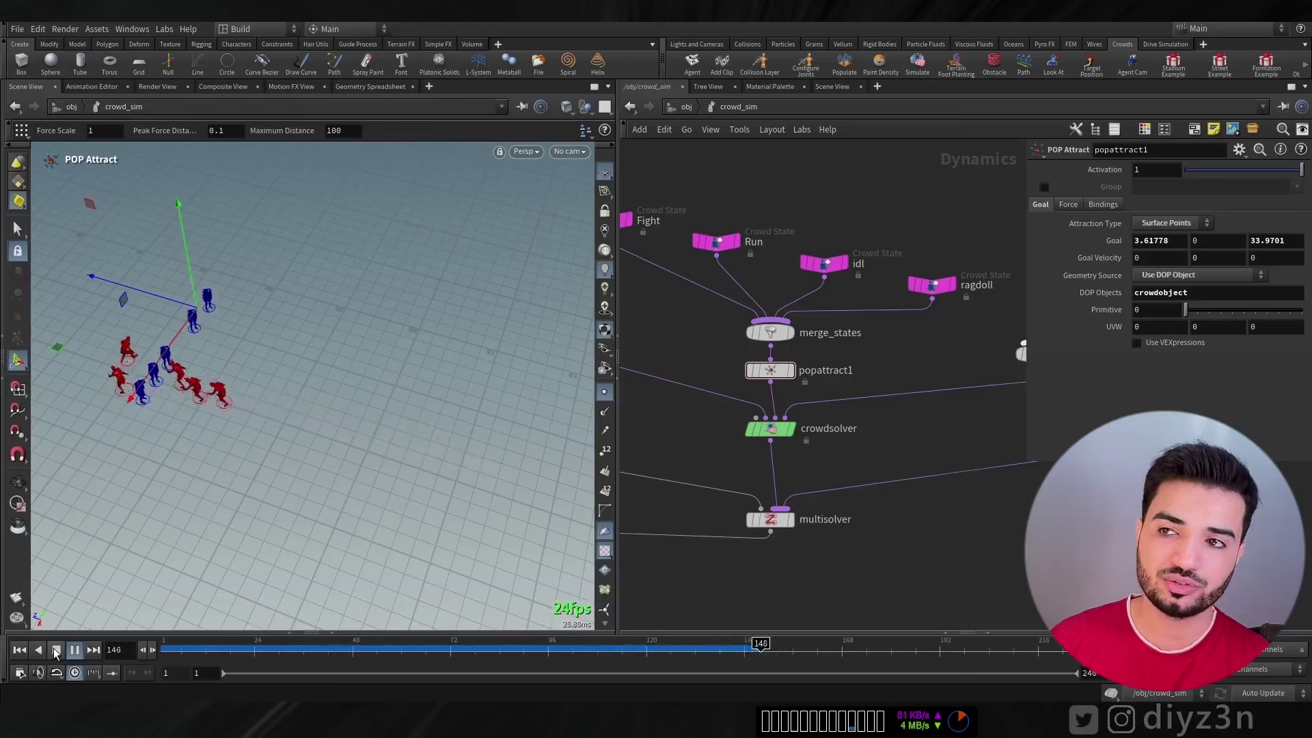
{"action": "left_click", "coordinate": [56, 650]}
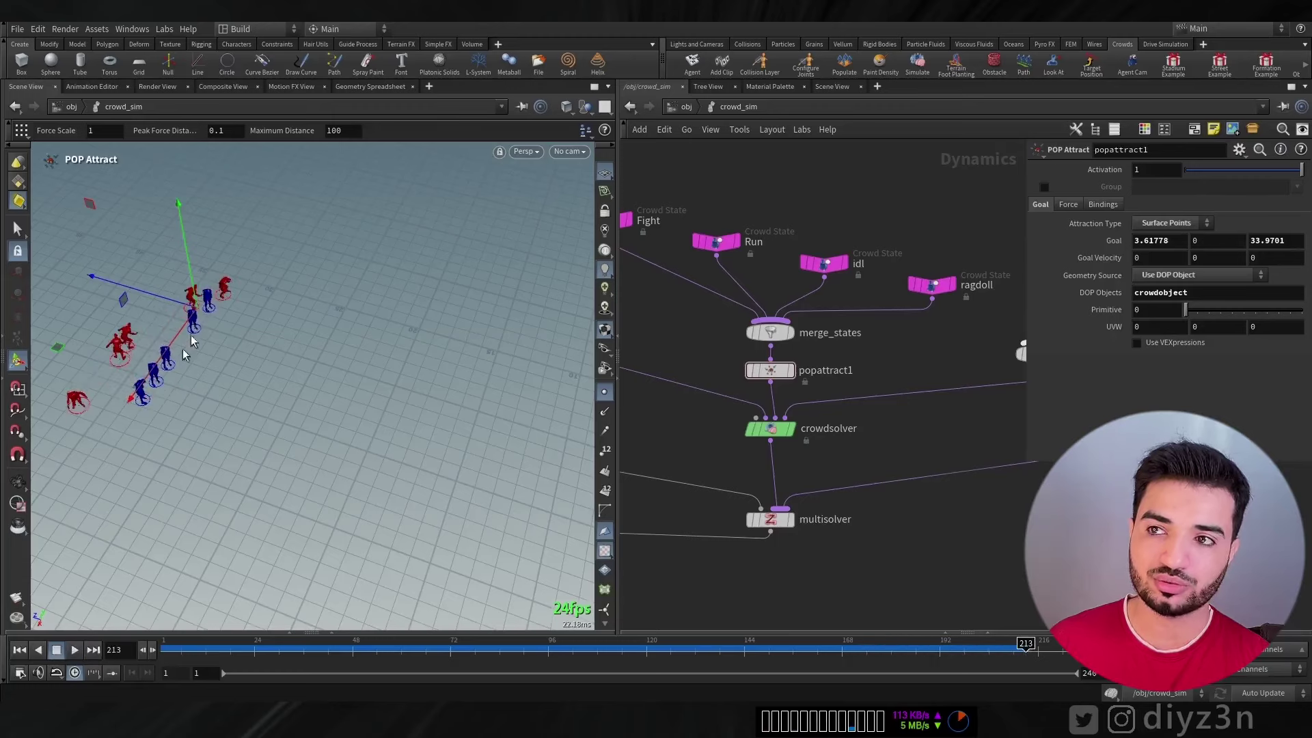
{"action": "left_click", "coordinate": [19, 650]}
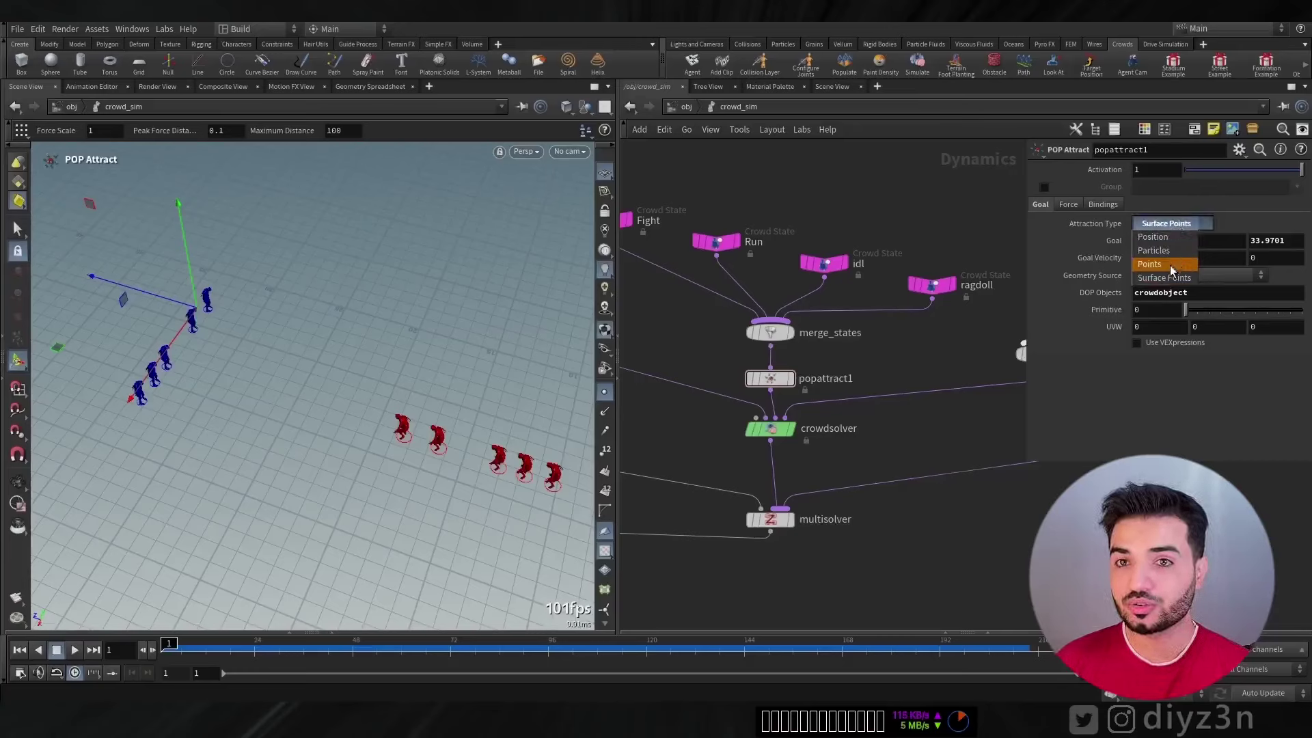
- Set popattract1's Geometry Source to Use DOP Object and play the simulation
{"action": "left_click", "coordinate": [1168, 267]}
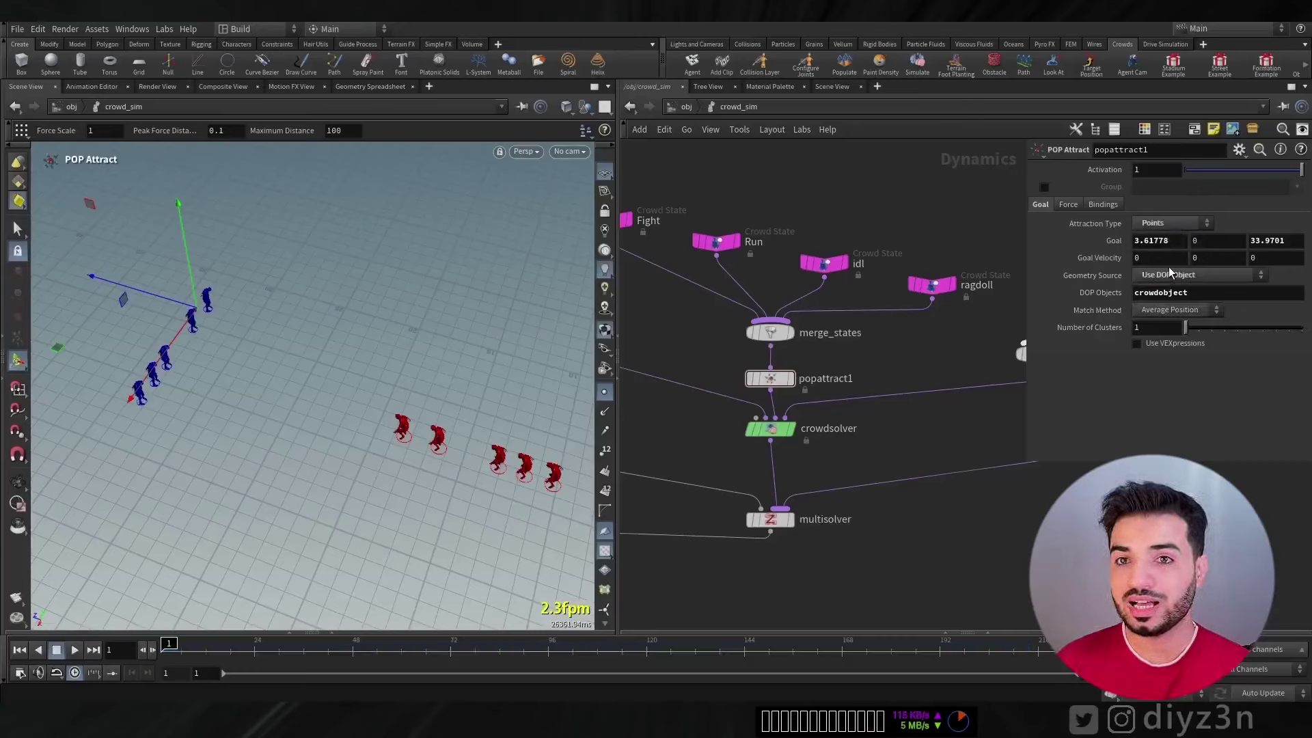
{"action": "left_click", "coordinate": [74, 650]}
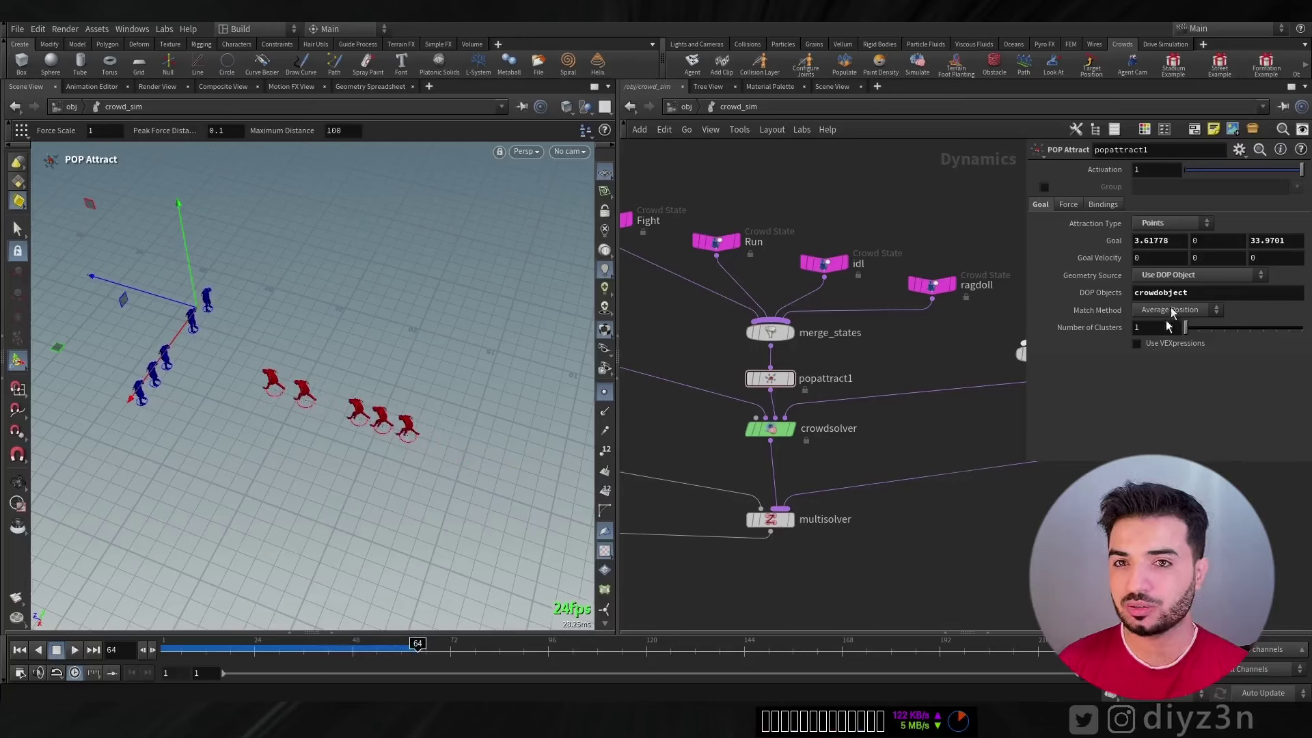
{"action": "left_click", "coordinate": [1175, 277]}
{"action": "left_click", "coordinate": [1176, 277]}
- Set Attraction Type to Particles with Point per Particle matching, then enter geo1
{"action": "left_click", "coordinate": [1170, 226]}
{"action": "left_click", "coordinate": [1158, 250]}
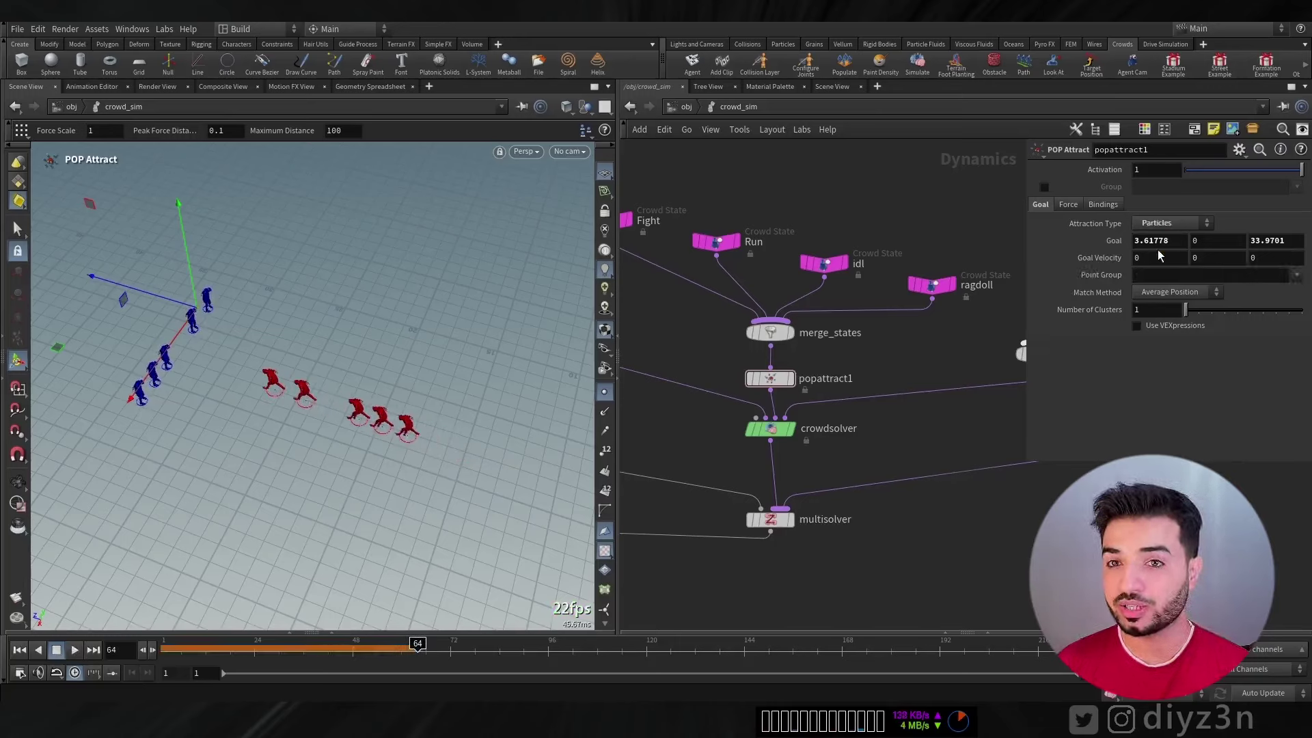
{"action": "left_click", "coordinate": [1159, 292]}
{"action": "left_click", "coordinate": [1170, 307]}
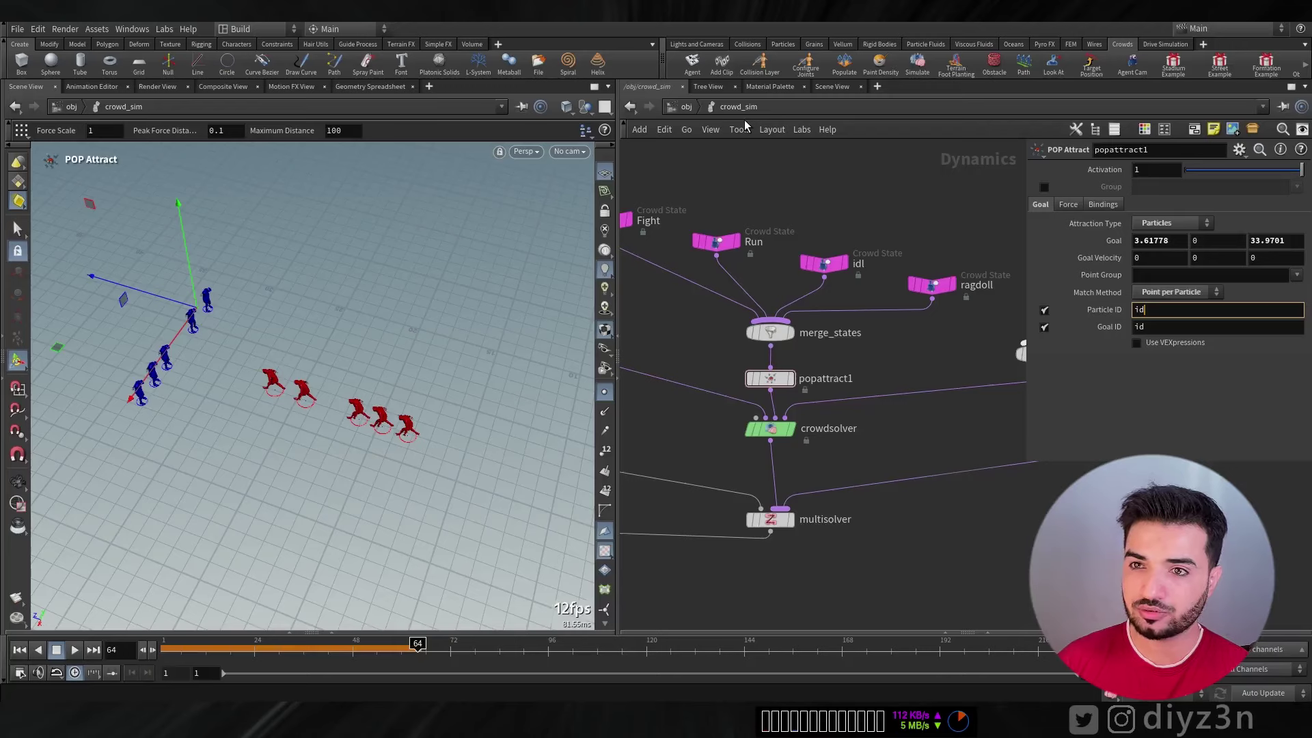
{"action": "left_click", "coordinate": [686, 107]}
{"action": "double_click", "coordinate": [868, 334]}
- Inspect crowdsource2's points and attributes in the geo1 network
{"action": "middle_click_drag", "start_coordinate": [758, 408], "coordinate": [788, 353]}
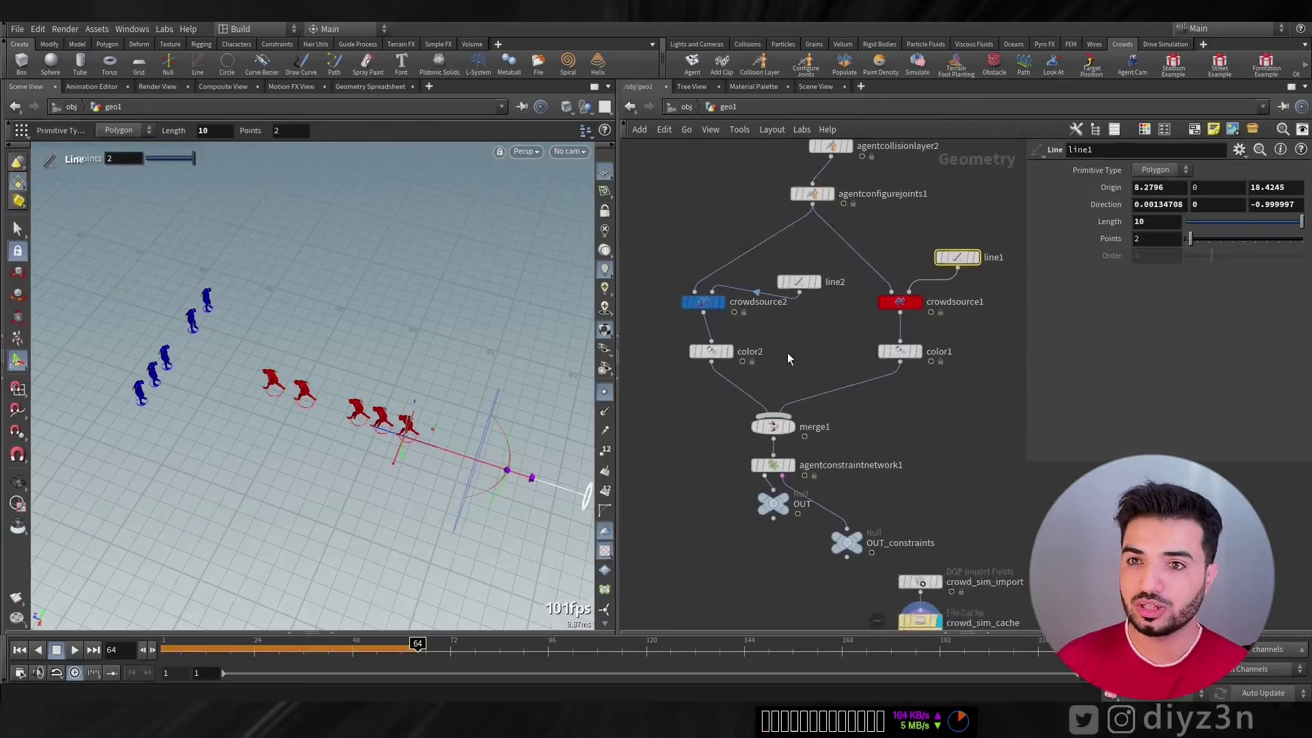
{"action": "scroll", "coordinate": [787, 353], "scroll_direction": "up", "scroll_amount": 3}
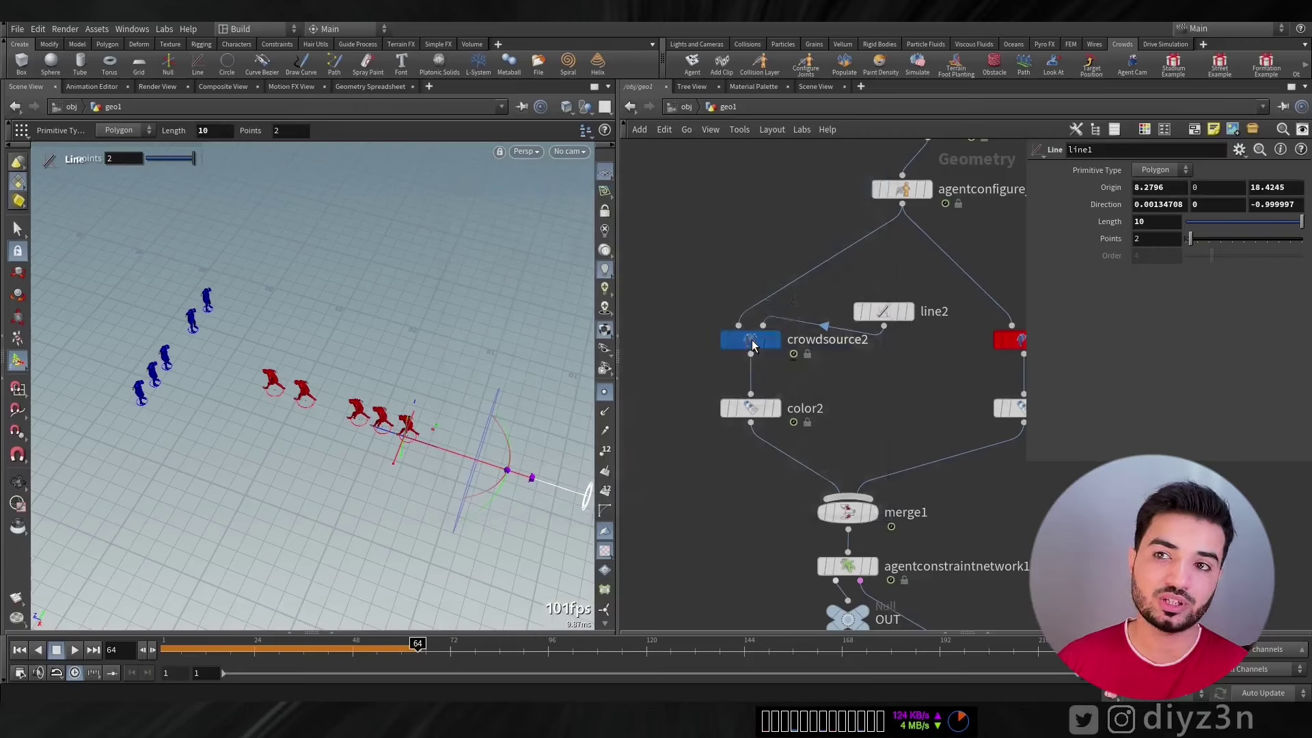
{"action": "middle_click", "coordinate": [751, 345]}
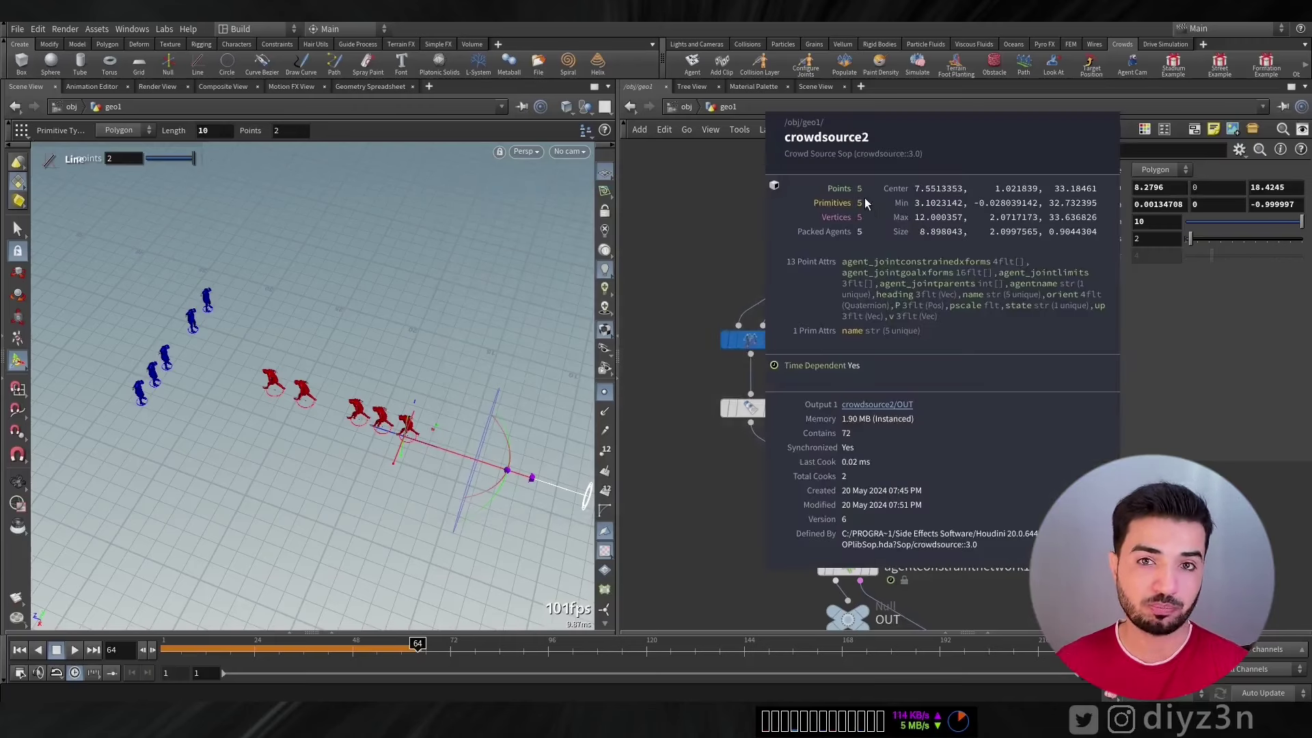
{"action": "middle_click_drag", "start_coordinate": [683, 379], "coordinate": [708, 406]}
- Add a temporary Color node set to ramp from attribute, then delete it
{"action": "key", "text": "Tab"}
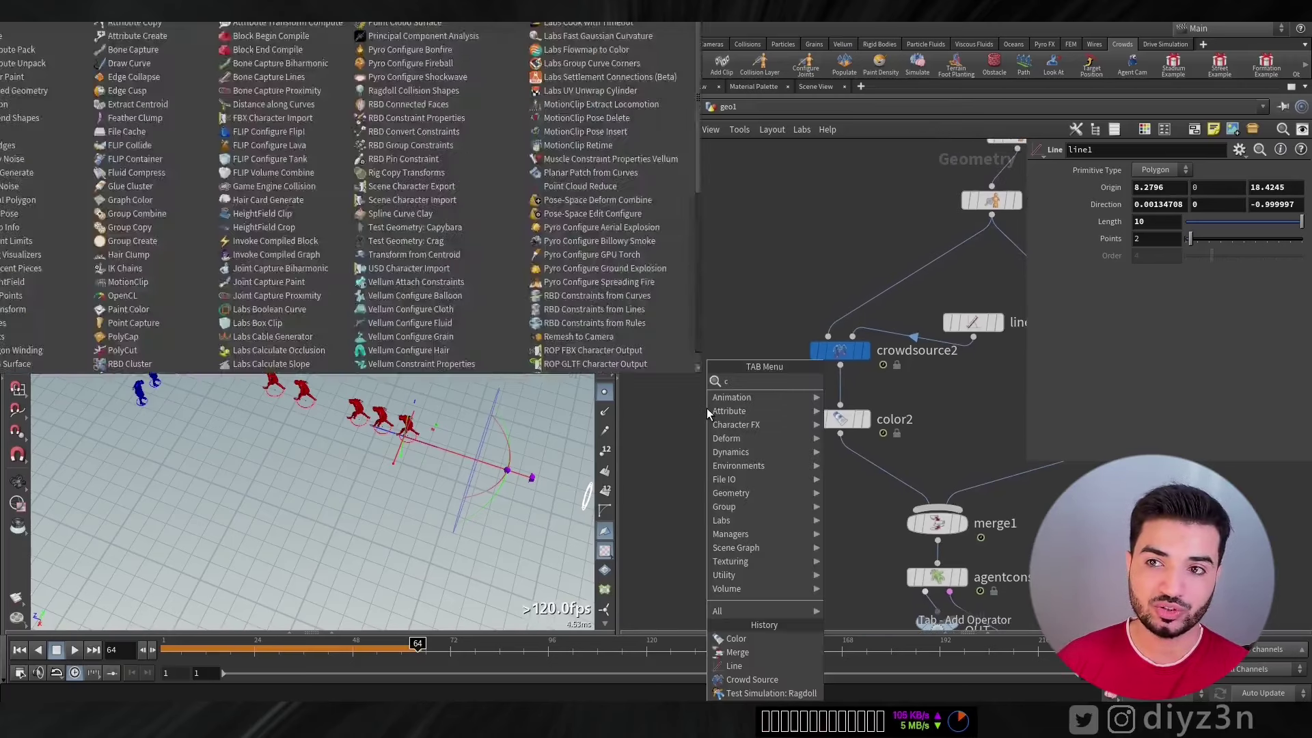
{"action": "type", "text": "colo"}
{"action": "key", "text": "Return"}
{"action": "left_click", "coordinate": [724, 436]}
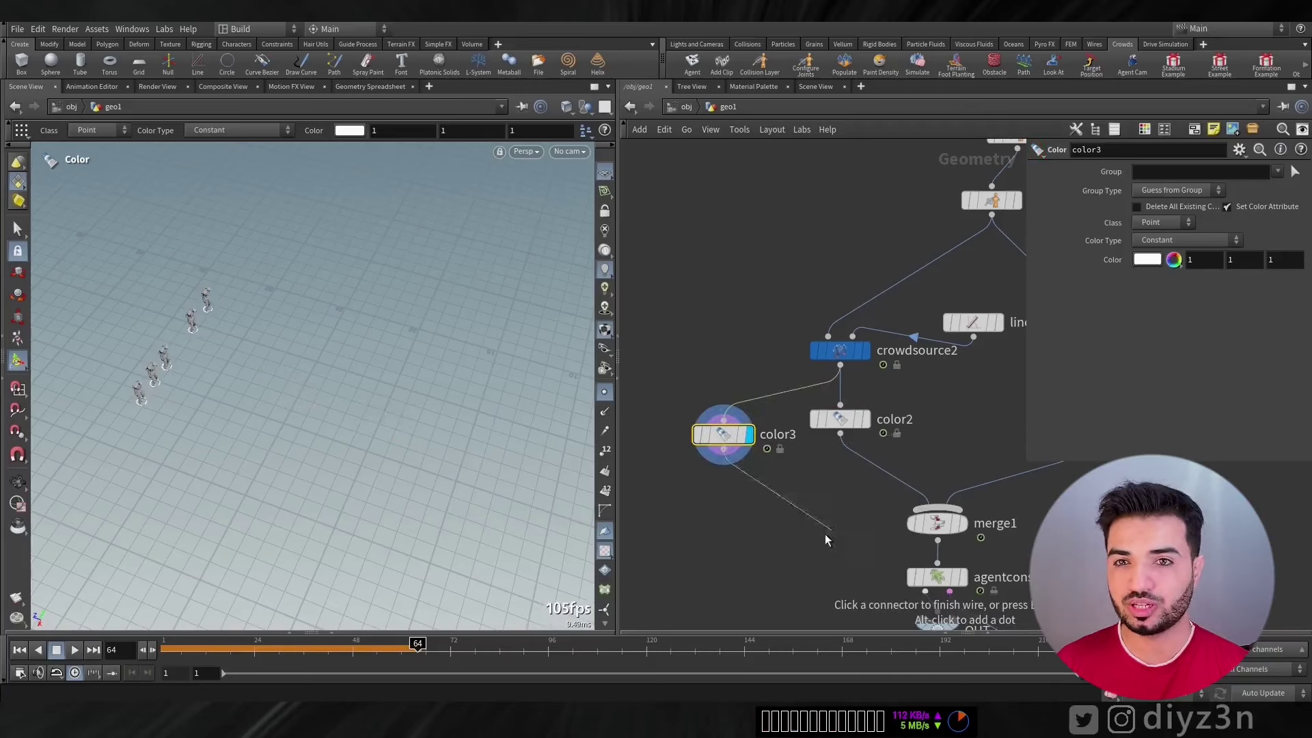
{"action": "left_click", "coordinate": [1177, 239]}
{"action": "left_click", "coordinate": [1180, 259]}
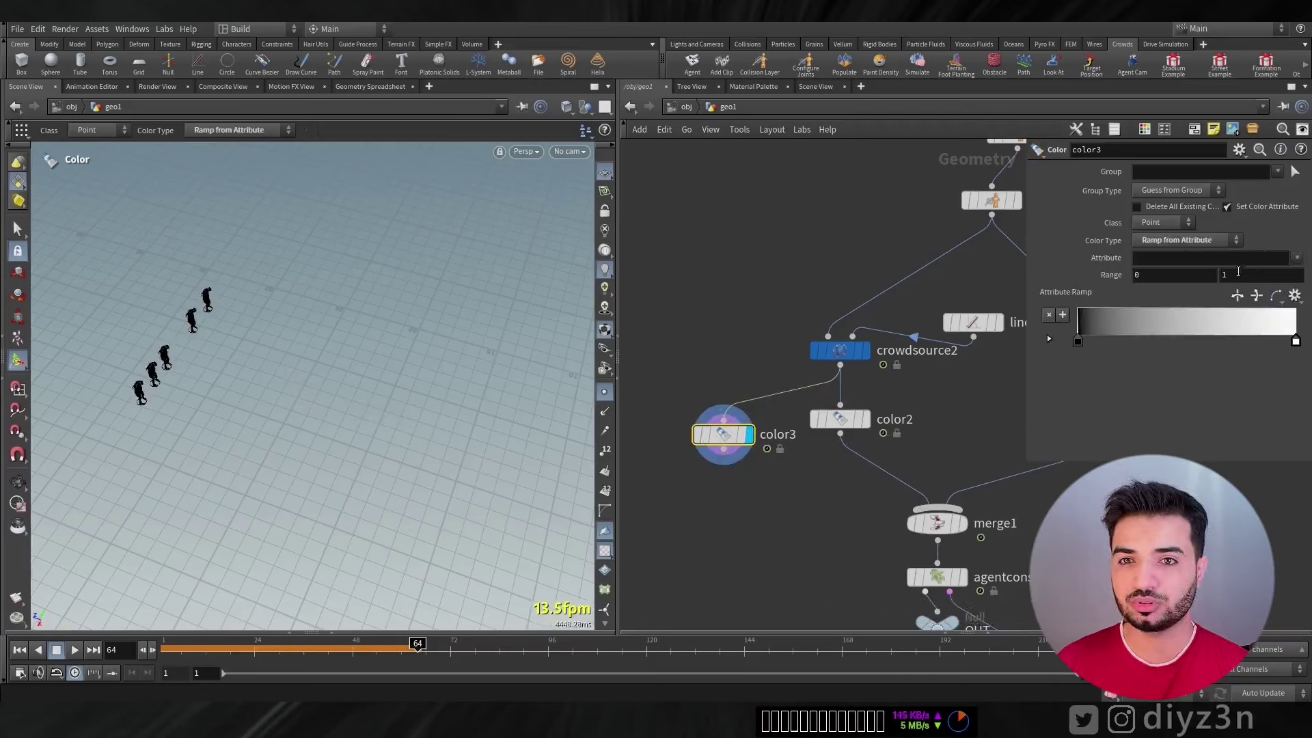
{"action": "left_click", "coordinate": [1297, 258]}
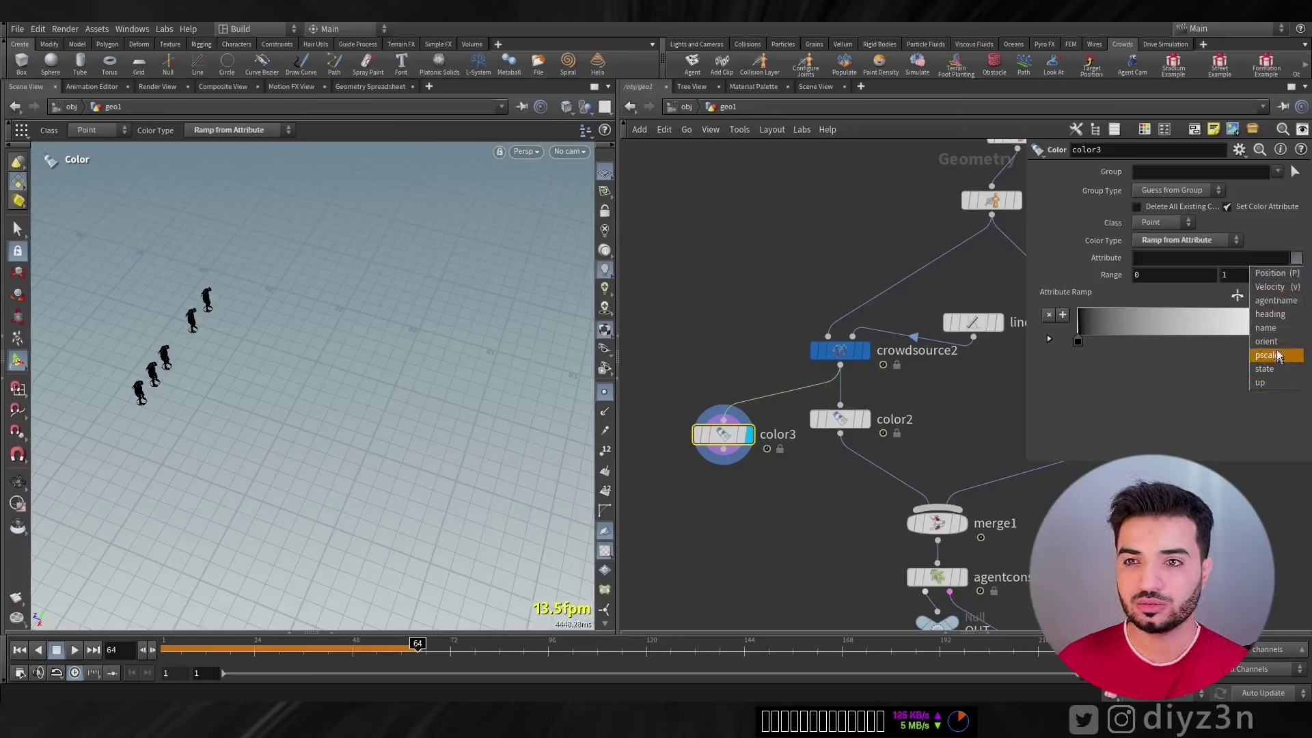
{"action": "left_click", "coordinate": [777, 488]}
{"action": "left_click", "coordinate": [723, 437]}
{"action": "key", "text": "Delete"}
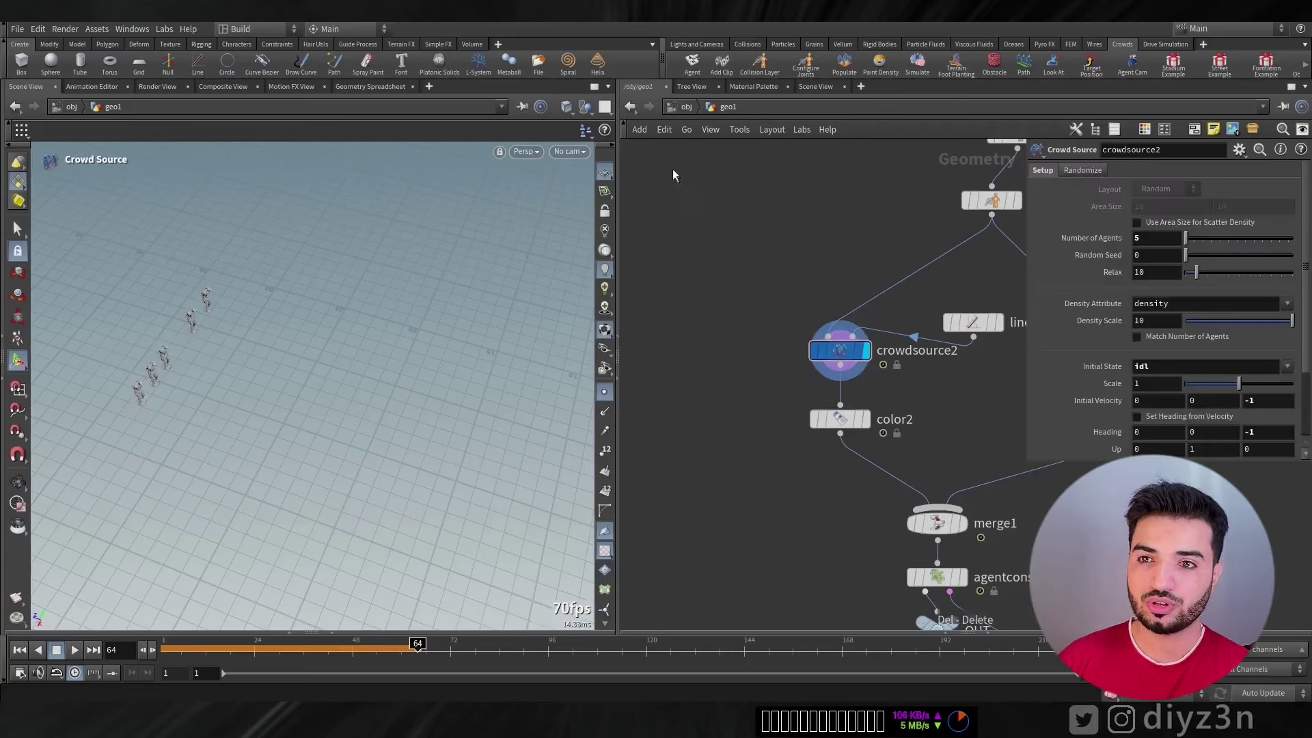
- Look into the crowd_sim network, then move color2 just under crowdsource2
{"action": "left_click", "coordinate": [680, 108]}
{"action": "double_click", "coordinate": [814, 429]}
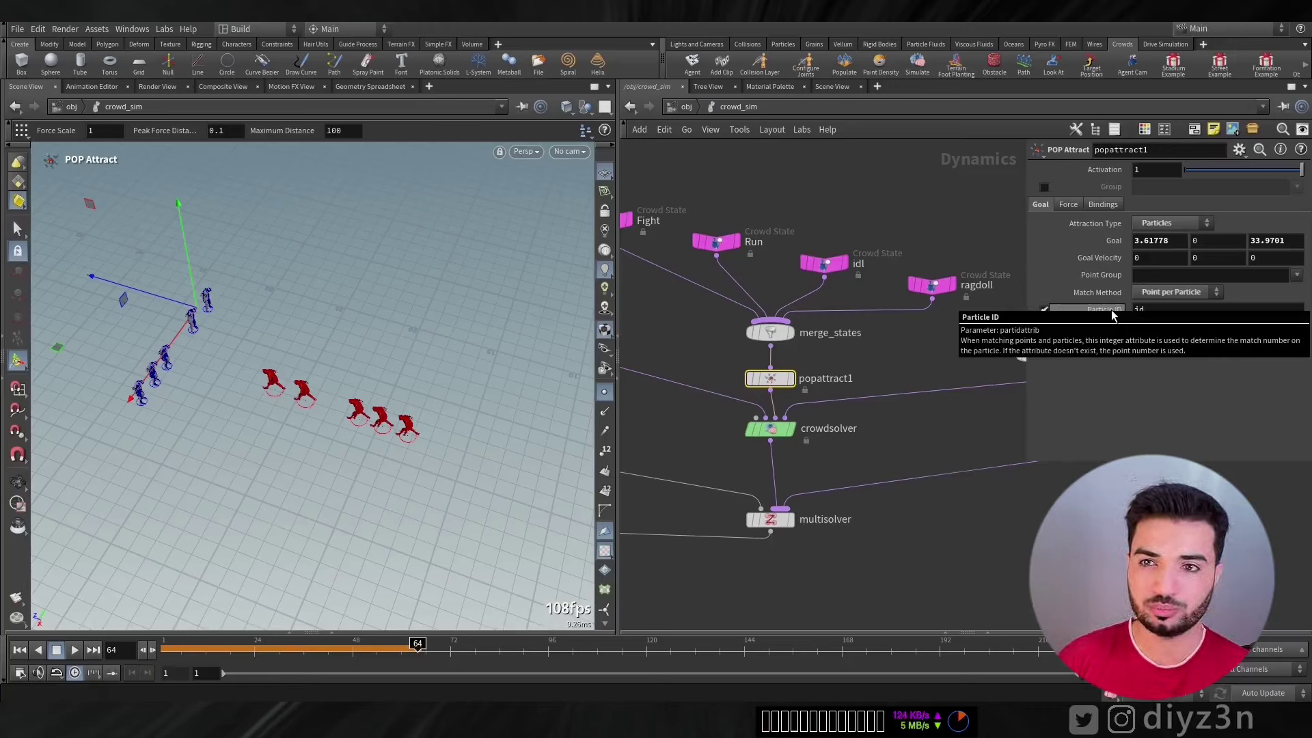
{"action": "left_click", "coordinate": [630, 107]}
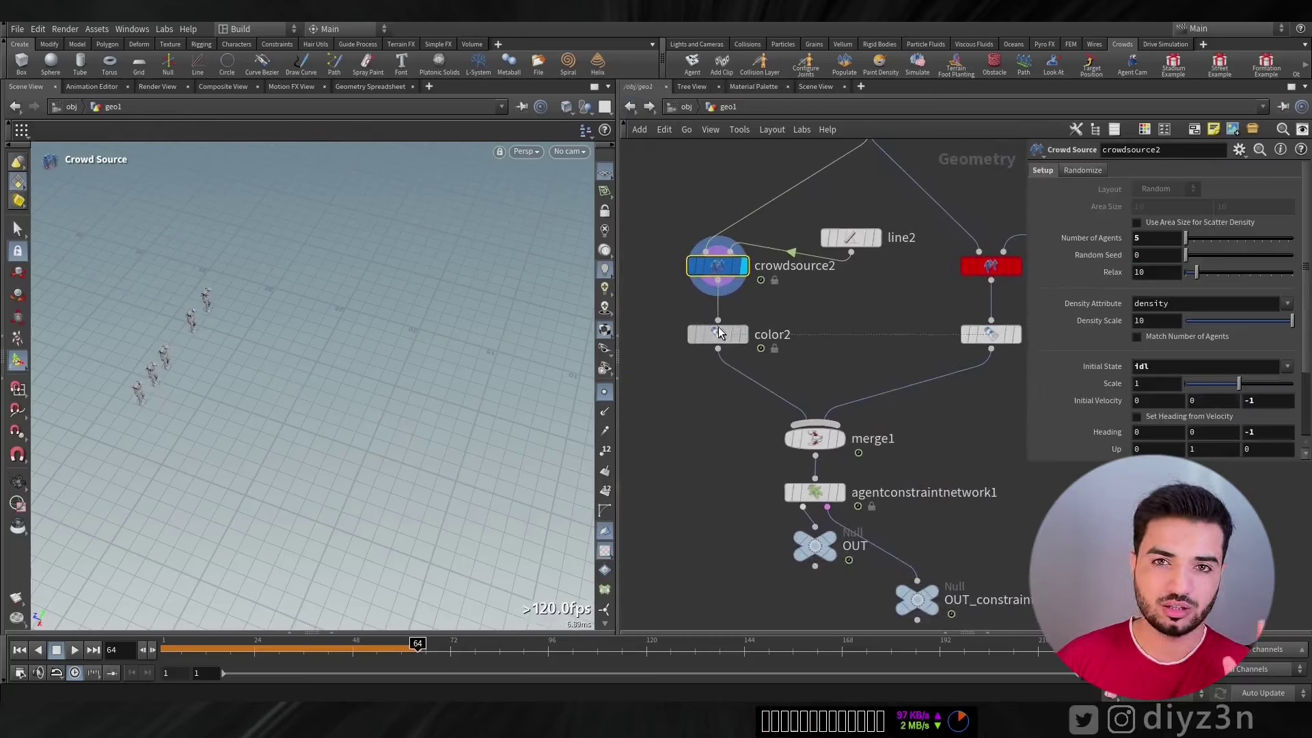
{"action": "mouse_move", "coordinate": [719, 332]}
{"action": "left_mouse_down"}
{"action": "mouse_move", "coordinate": [719, 352]}
{"action": "mouse_move", "coordinate": [719, 312]}
{"action": "left_mouse_up"}
{"action": "middle_click_drag", "start_coordinate": [950, 344], "coordinate": [869, 379]}
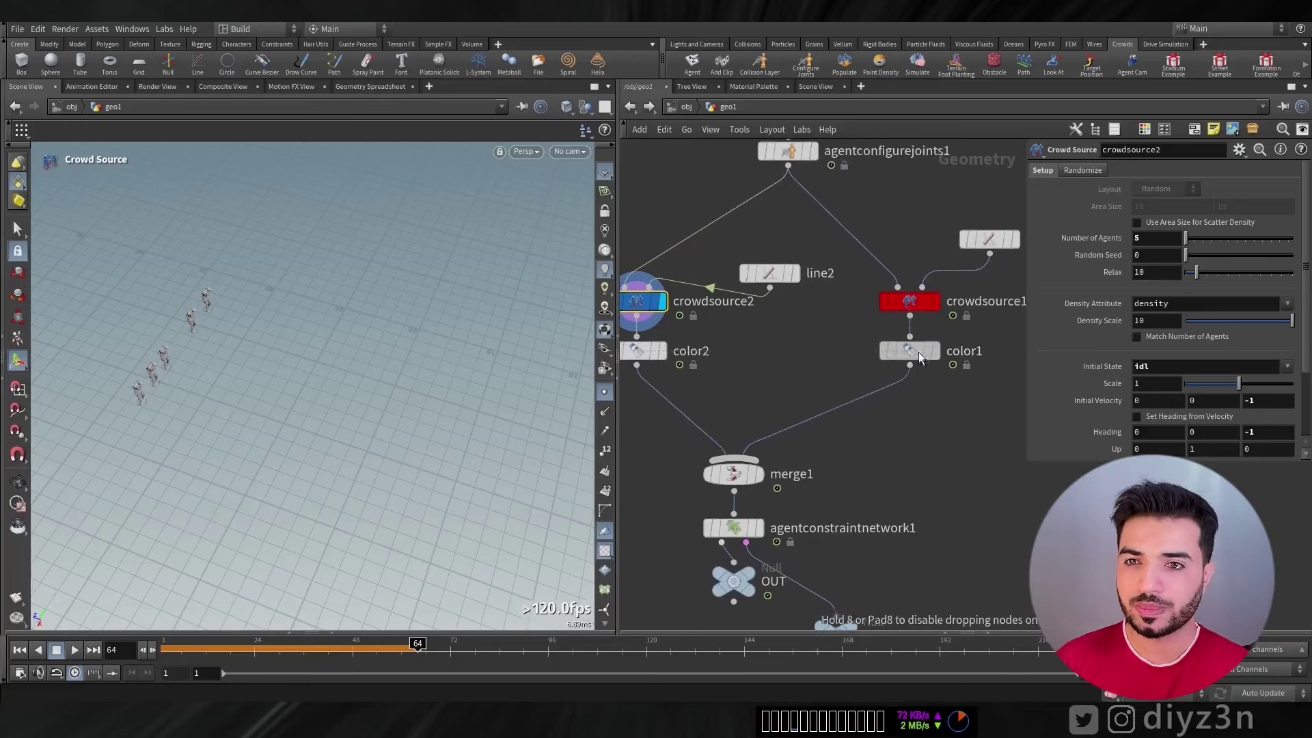
- Insert an Attribute Create node between color2 and merge1 and name it id
{"action": "key", "text": "Tab"}
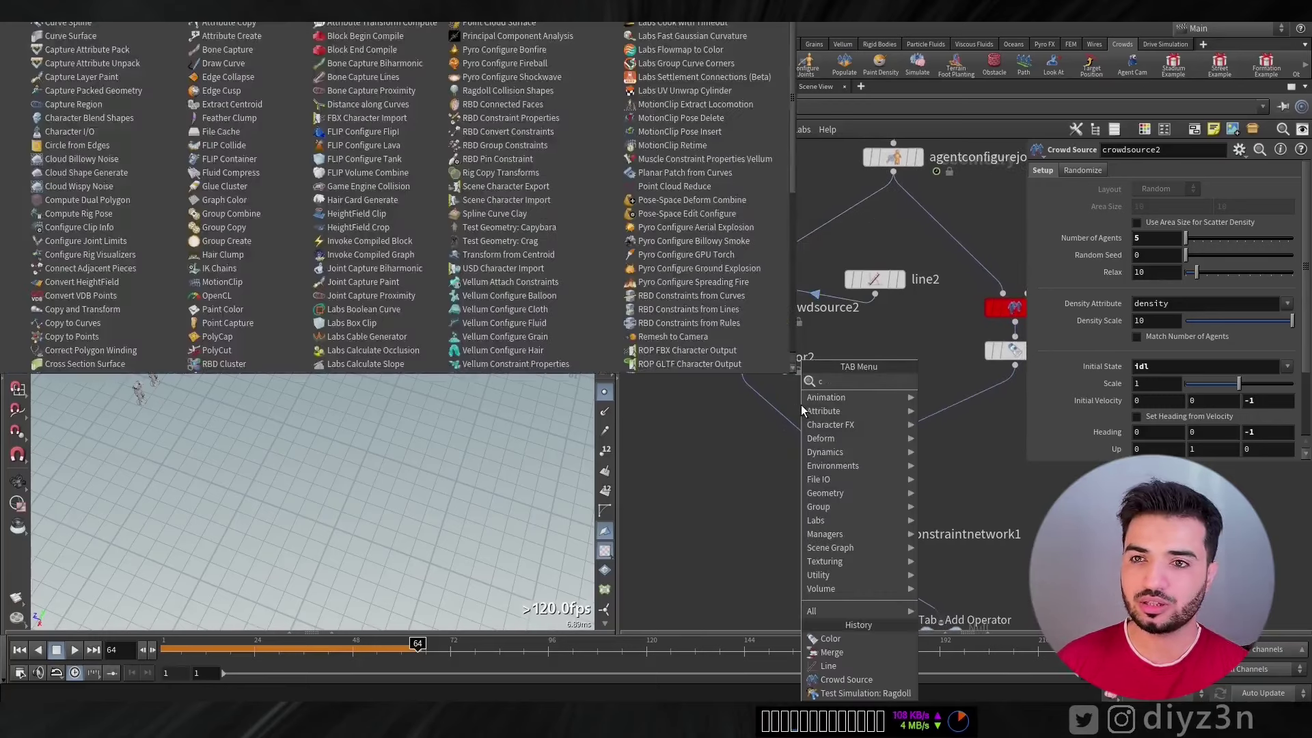
{"action": "mouse_move", "coordinate": [802, 409]}
{"action": "left_click", "coordinate": [937, 411]}
{"action": "left_click", "coordinate": [845, 389]}
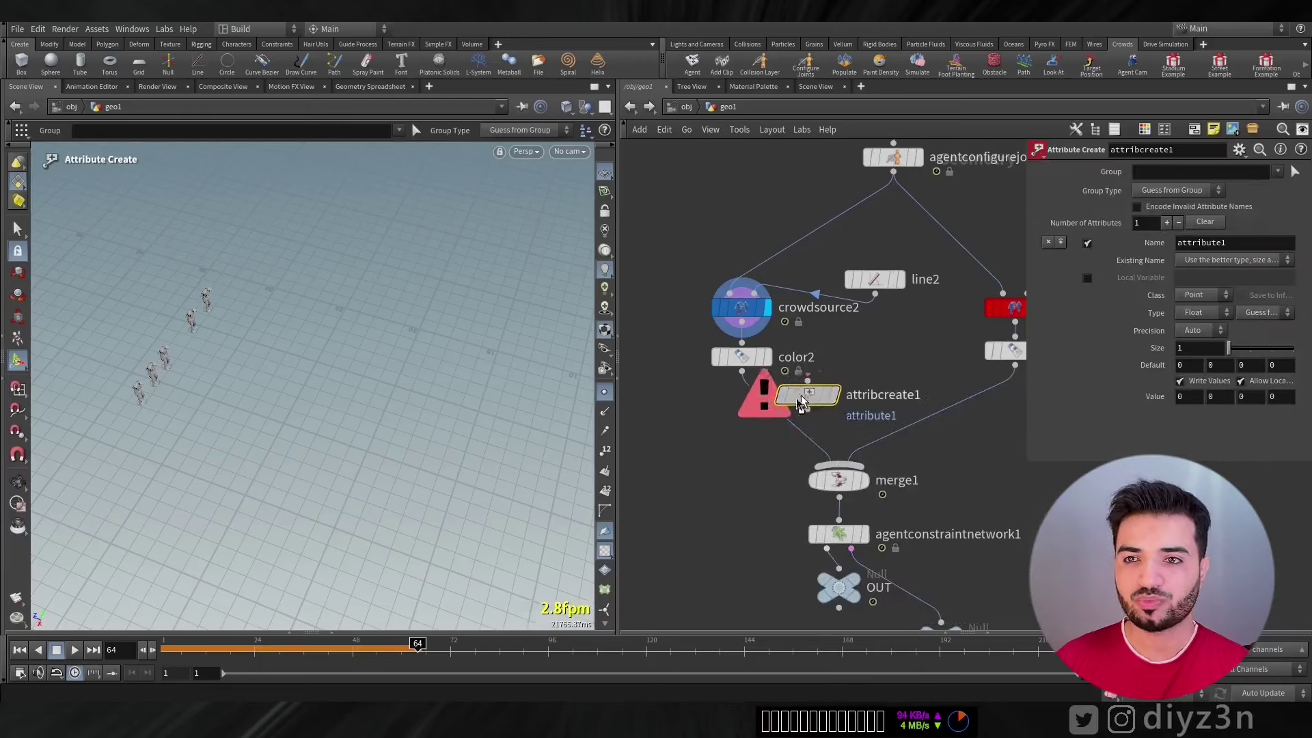
{"action": "double_click", "coordinate": [828, 401]}
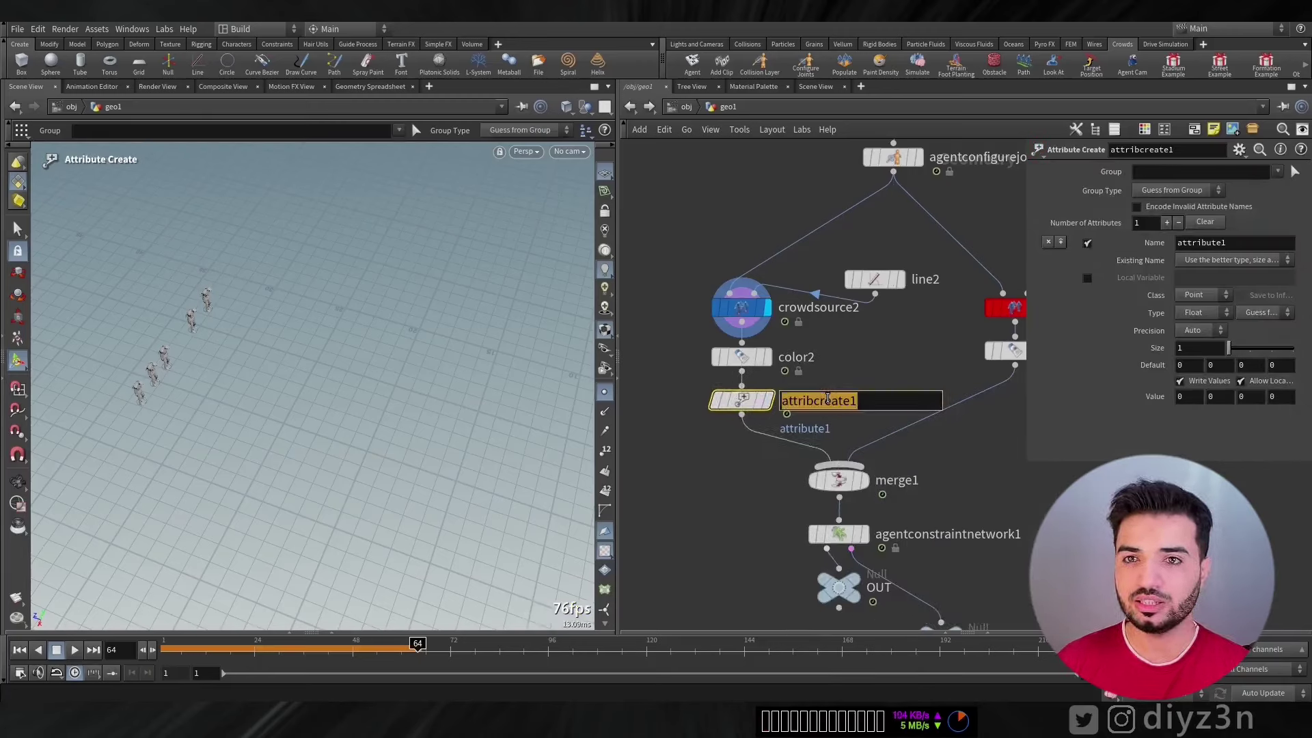
{"action": "type", "text": "id"}
{"action": "key", "text": "Return"}
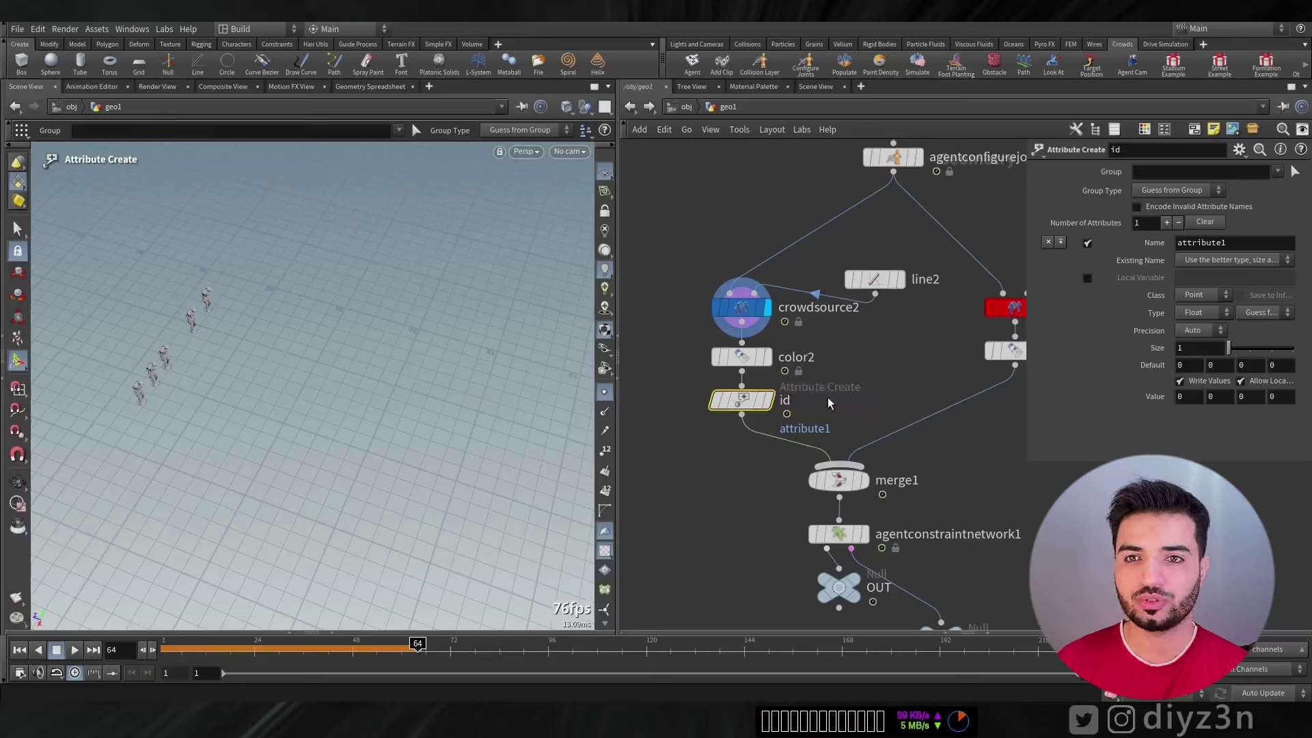
- Set the attribute Name to $OS and its Type to Integer
{"action": "double_click", "coordinate": [1232, 241]}
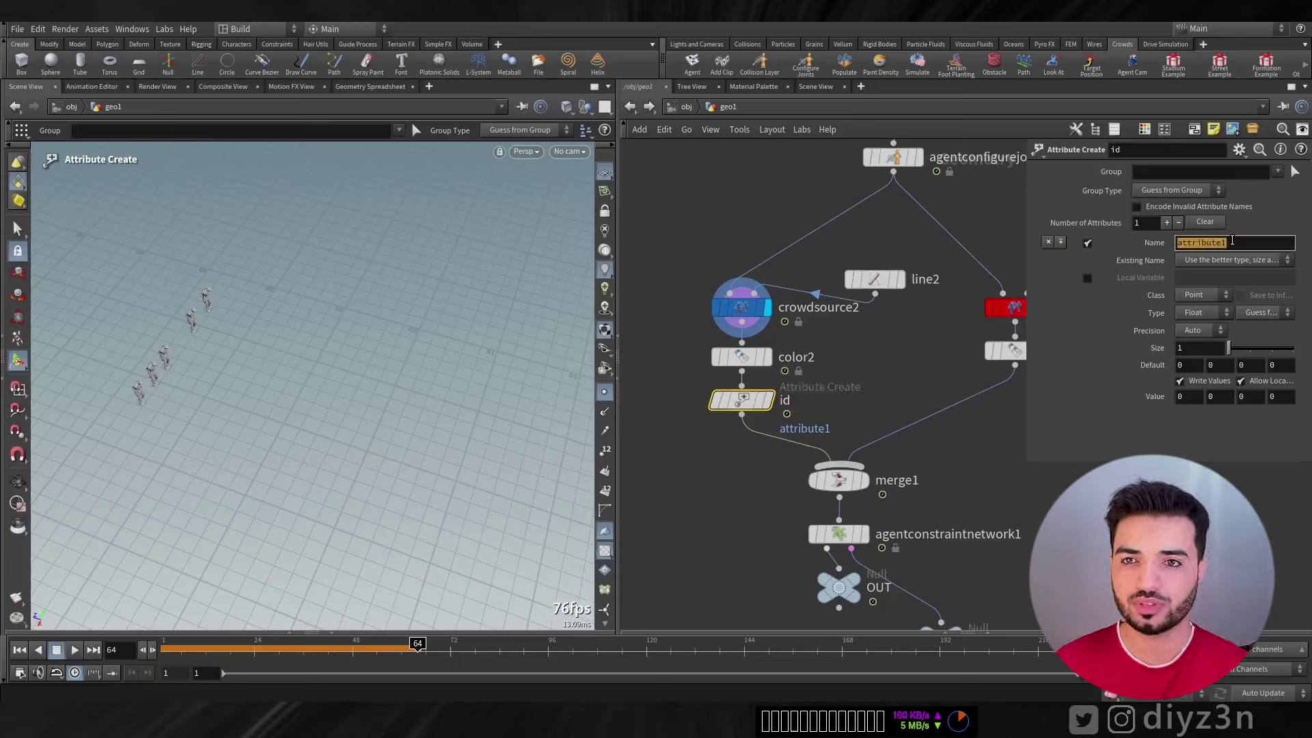
{"action": "type", "text": "$OS"}
{"action": "key", "text": "Return"}
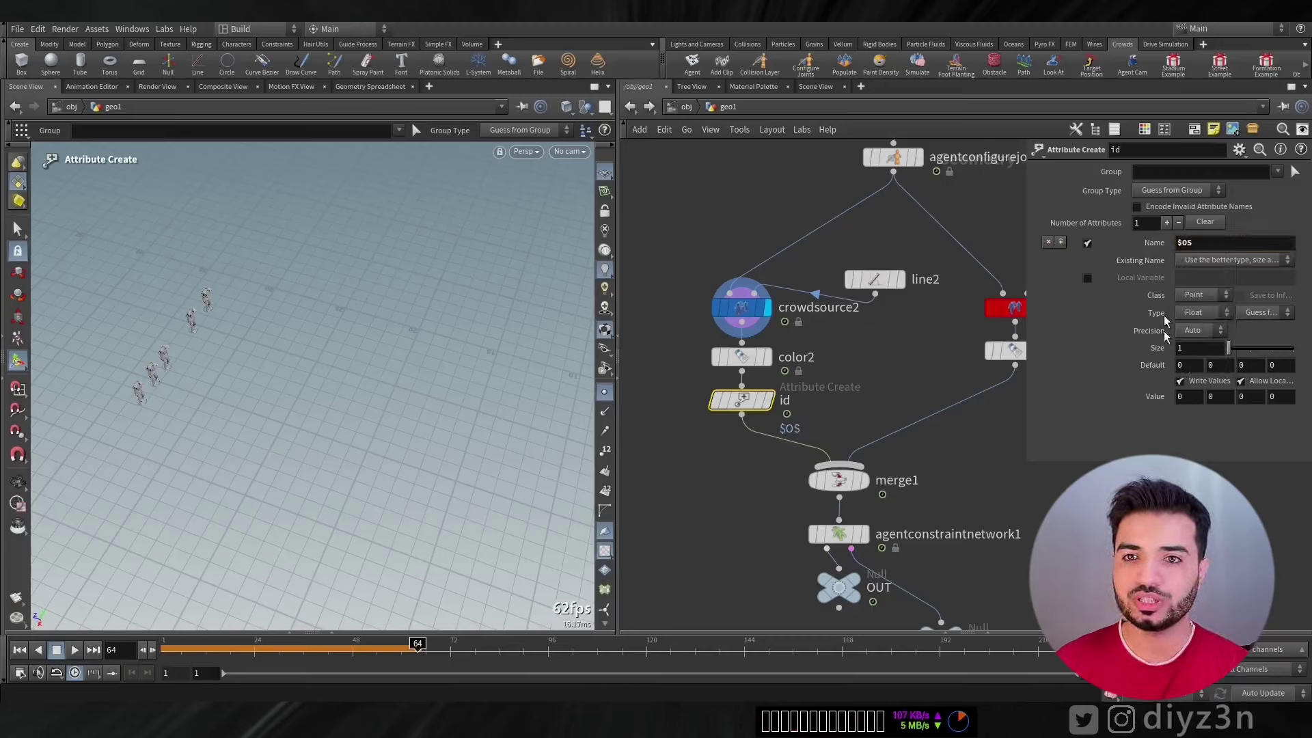
{"action": "left_click", "coordinate": [1207, 311]}
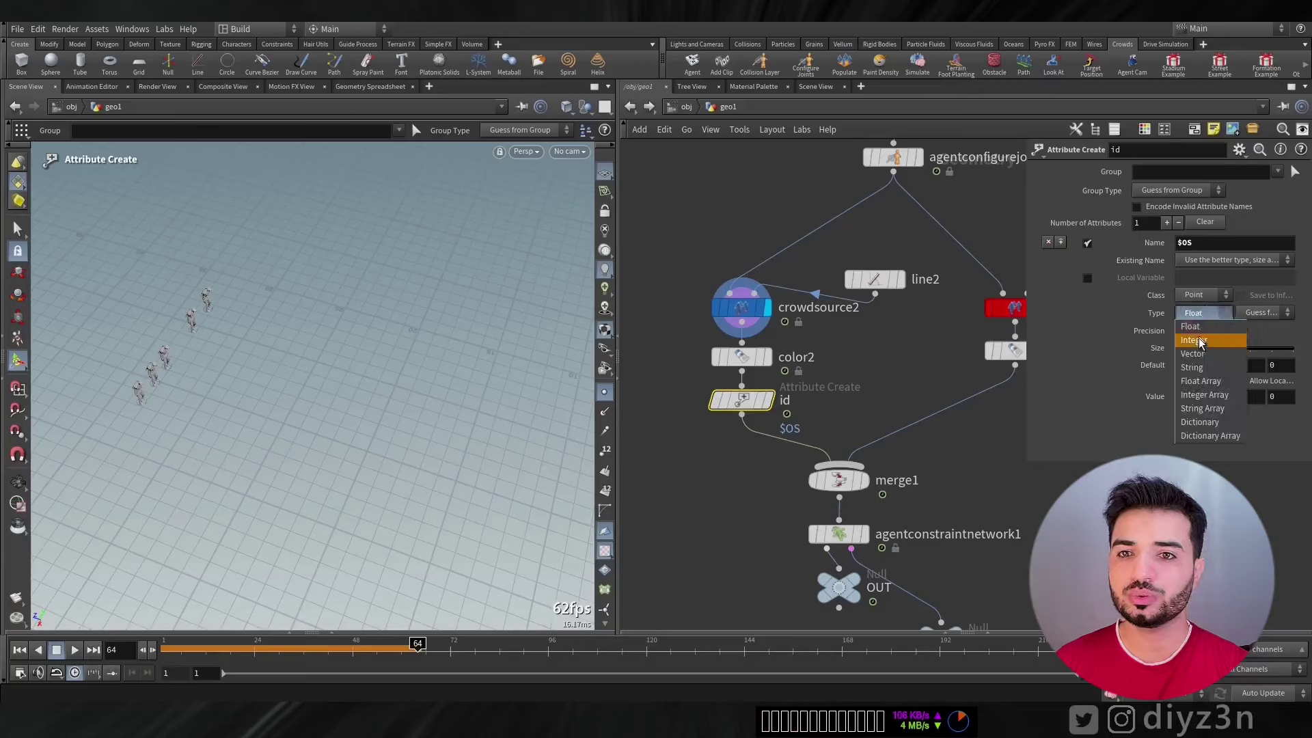
{"action": "left_click", "coordinate": [1203, 320]}
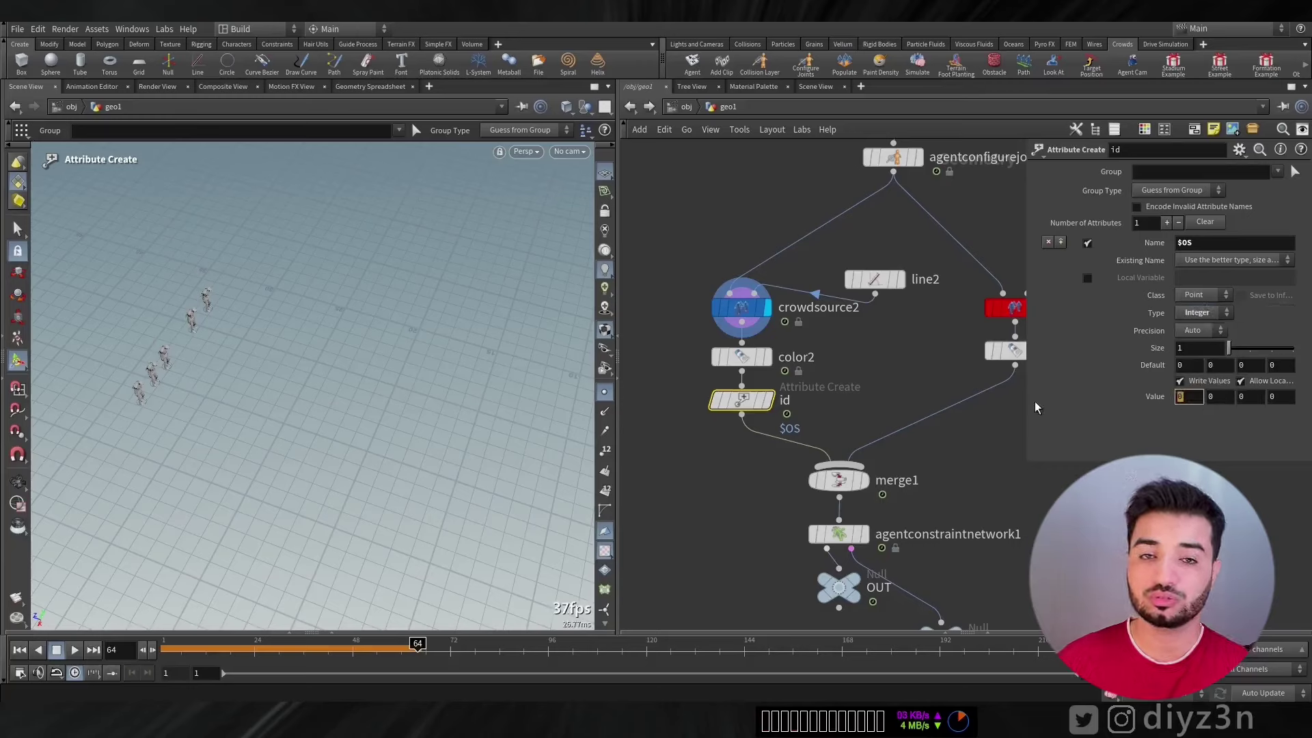